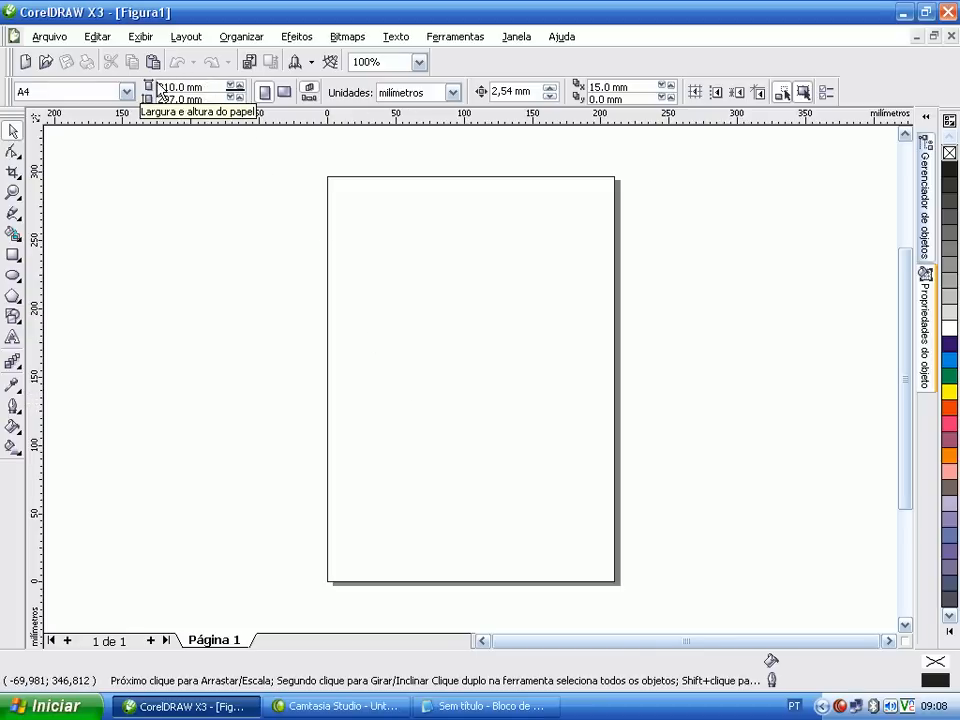
Set the page height to 115 mm.
{"action": "triple_click", "coordinate": [211, 99]}
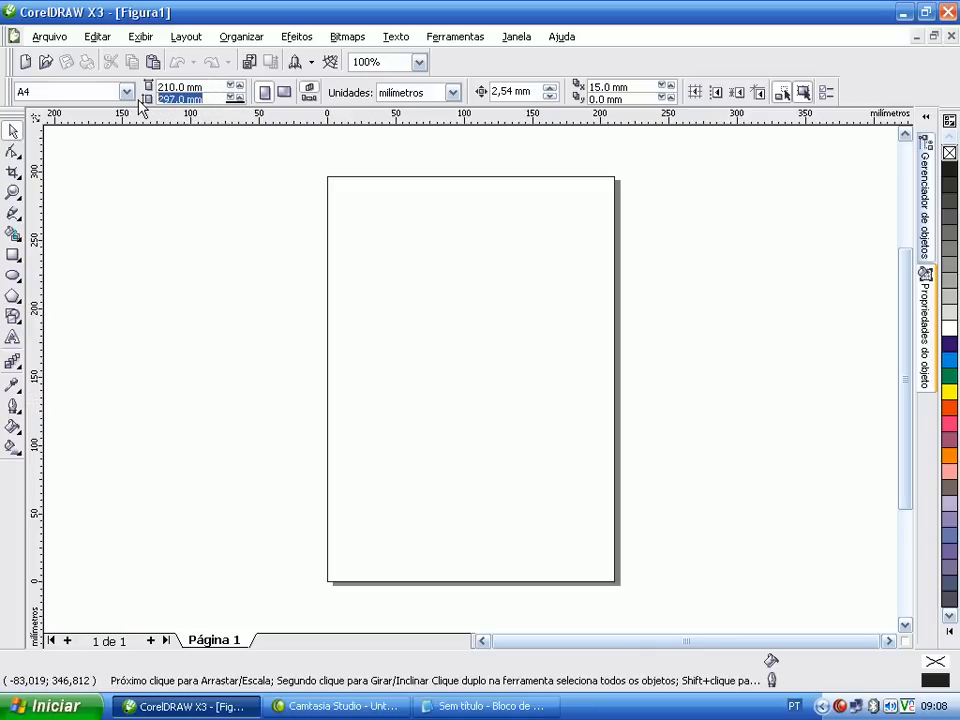
{"action": "type", "text": "115"}
{"action": "key", "text": "Return"}
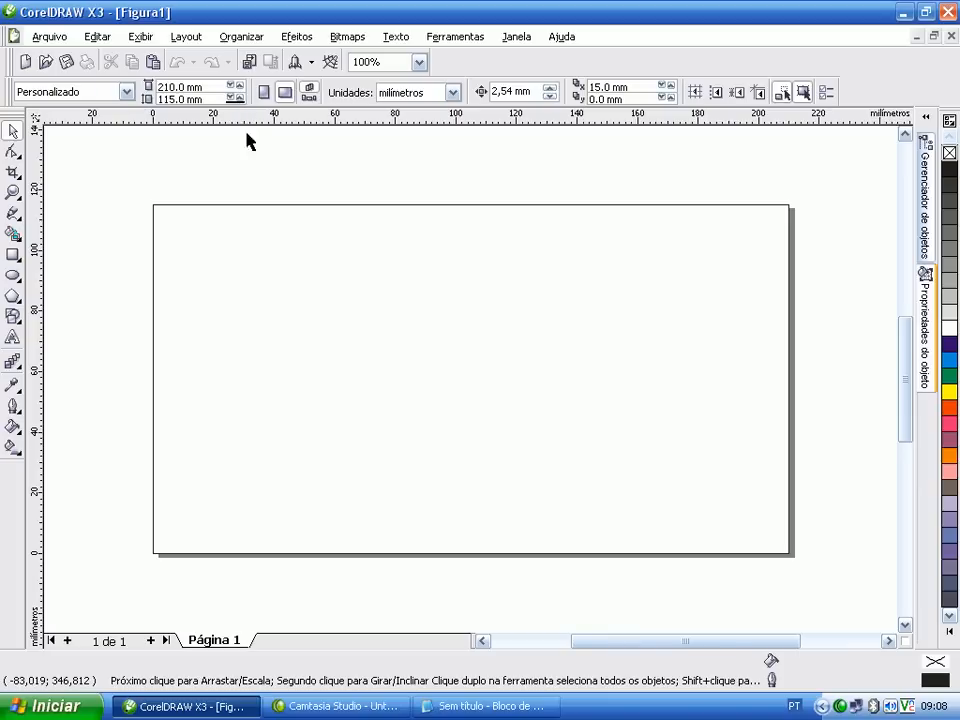
Add the artistic text "Para:" near the middle of the page, left of centre.
{"action": "left_click", "coordinate": [13, 337]}
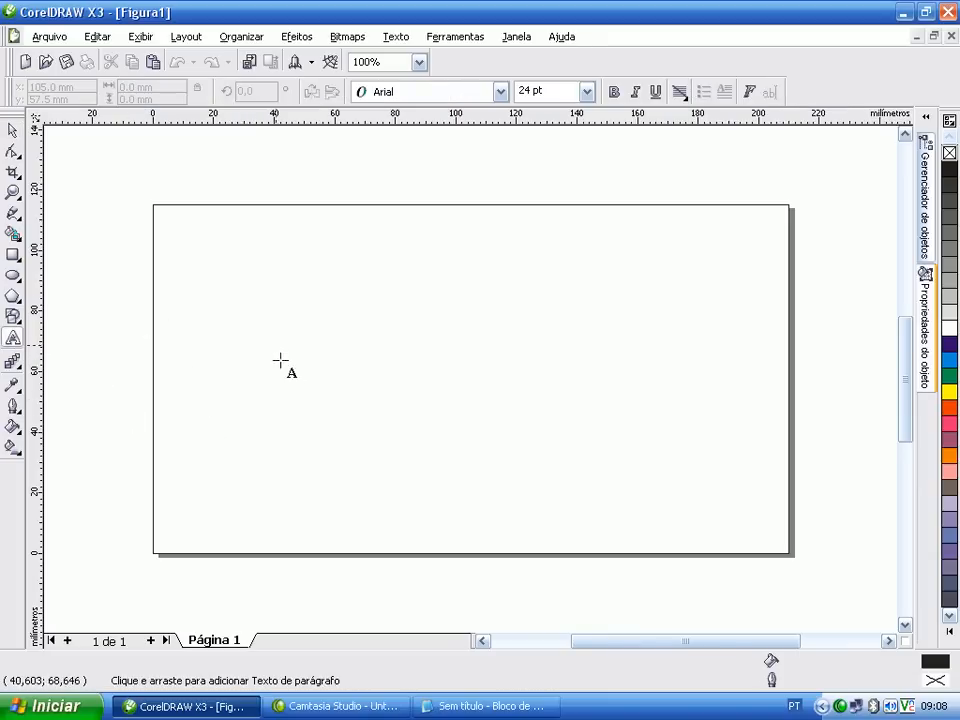
{"action": "left_click", "coordinate": [339, 383]}
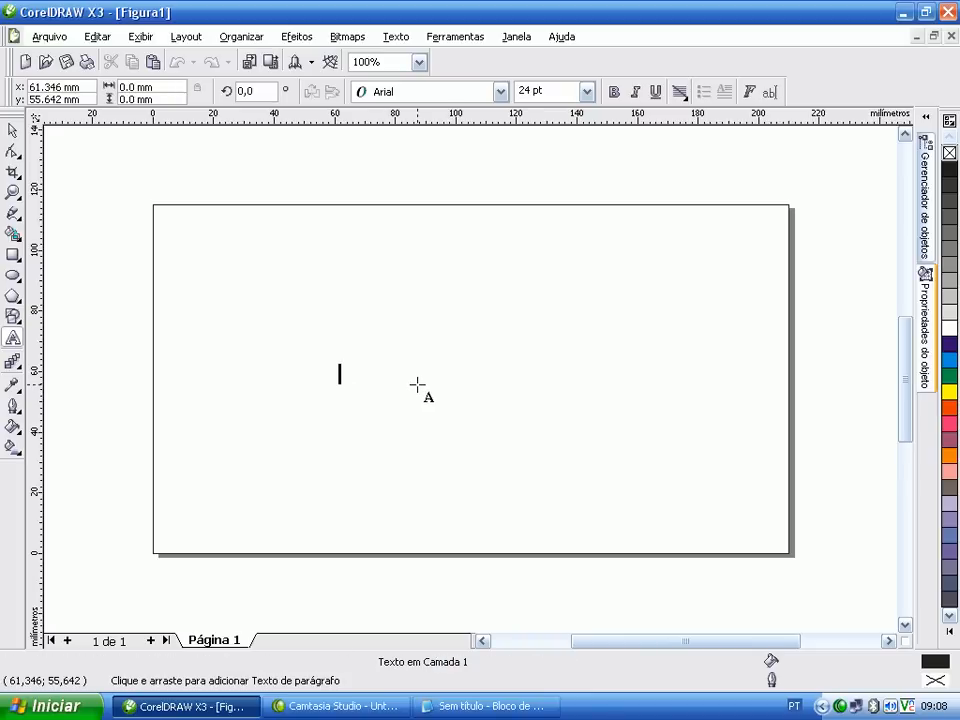
{"action": "type", "text": "Para:"}
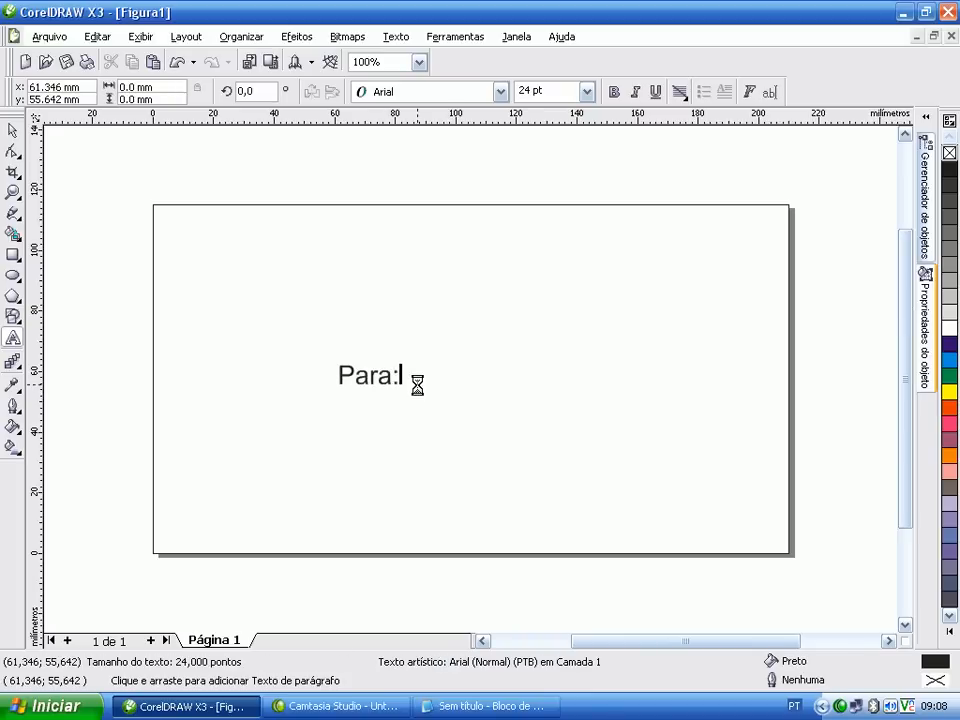
{"action": "left_click", "coordinate": [13, 131]}
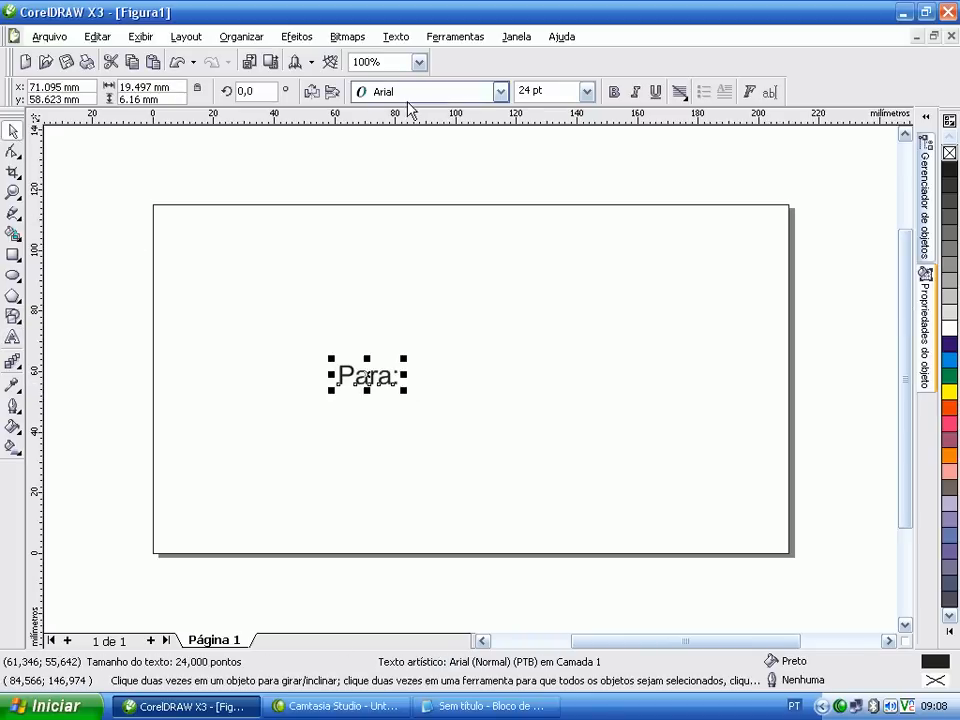
Reduce the font size of the "Para:" text.
{"action": "left_click", "coordinate": [586, 91]}
{"action": "left_click", "coordinate": [533, 213]}
{"action": "left_click", "coordinate": [376, 396]}
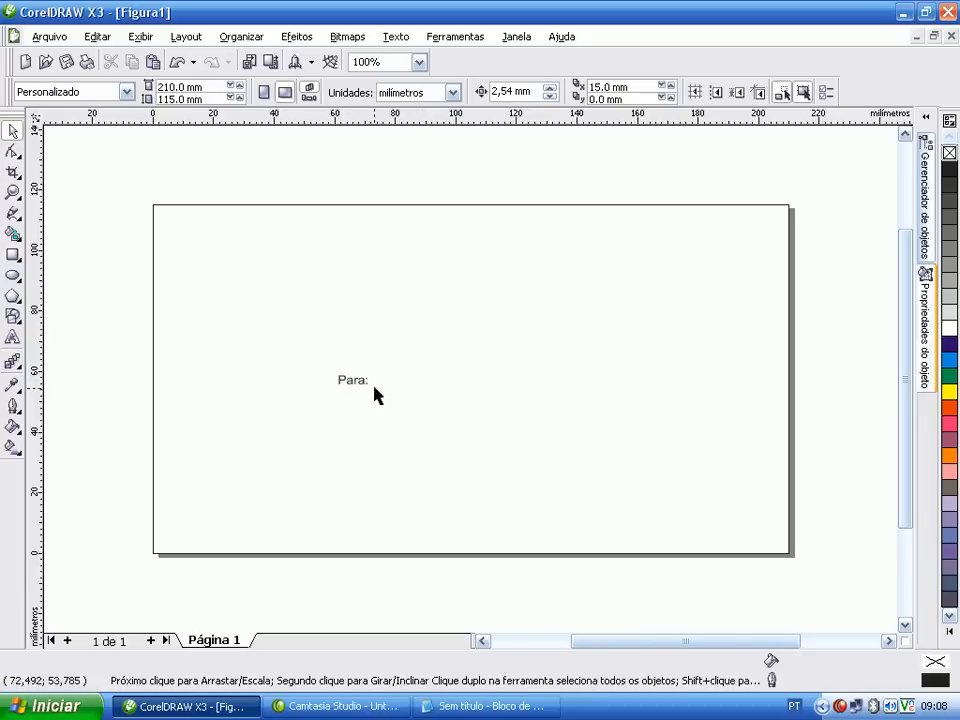
Make the "Para:" text bold and move it slightly up and to the left on the page.
{"action": "left_click", "coordinate": [377, 383]}
{"action": "left_click", "coordinate": [614, 91]}
{"action": "left_click", "coordinate": [501, 276]}
{"action": "left_click_drag", "start_coordinate": [356, 386], "coordinate": [332, 362]}
{"action": "left_click", "coordinate": [277, 401]}
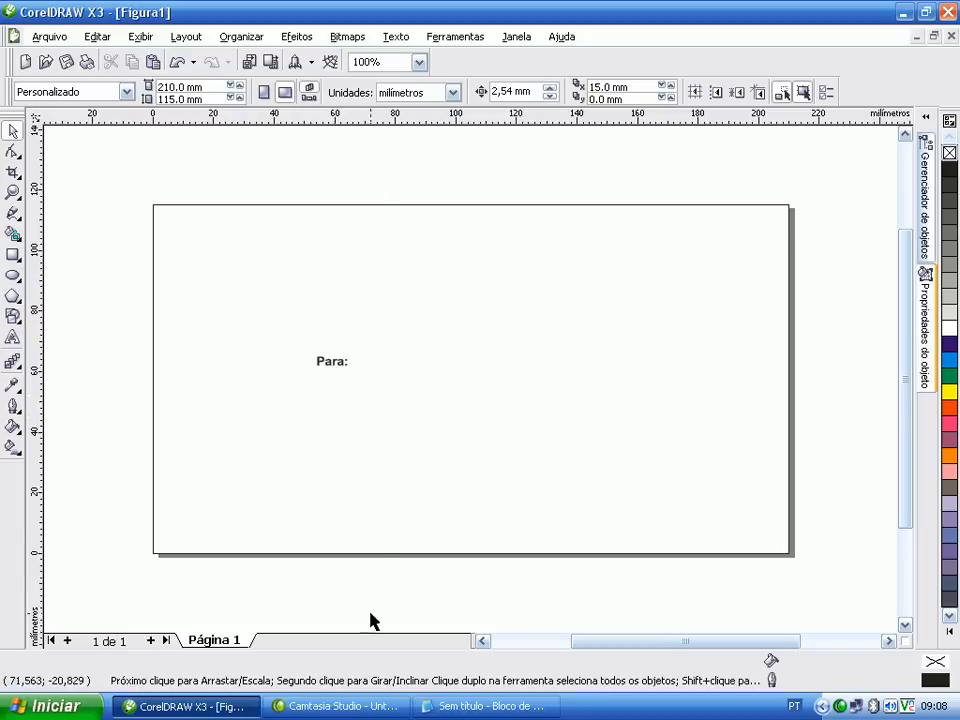
Switch to the untitled Notepad file and examine the field count line and the backslash-delimited field names in the header row.
{"action": "left_click", "coordinate": [449, 714]}
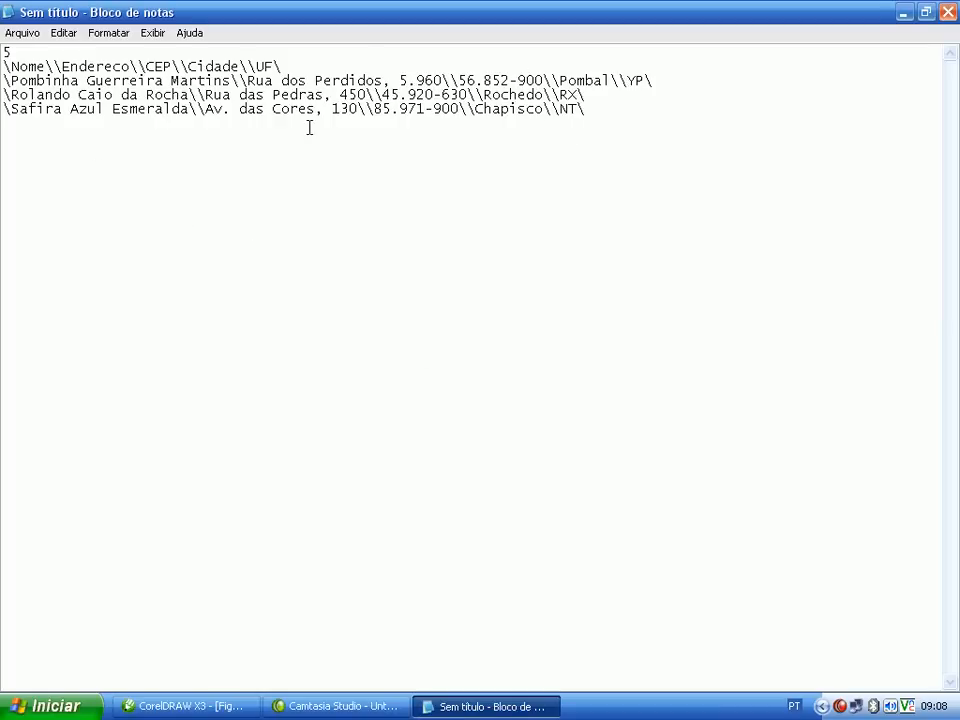
{"action": "left_click", "coordinate": [19, 50]}
{"action": "left_click_drag", "start_coordinate": [19, 50], "coordinate": [3, 51]}
{"action": "left_click", "coordinate": [28, 138]}
{"action": "left_click_drag", "start_coordinate": [11, 66], "coordinate": [3, 66]}
{"action": "left_click", "coordinate": [280, 66]}
{"action": "left_click_drag", "start_coordinate": [282, 66], "coordinate": [273, 66]}
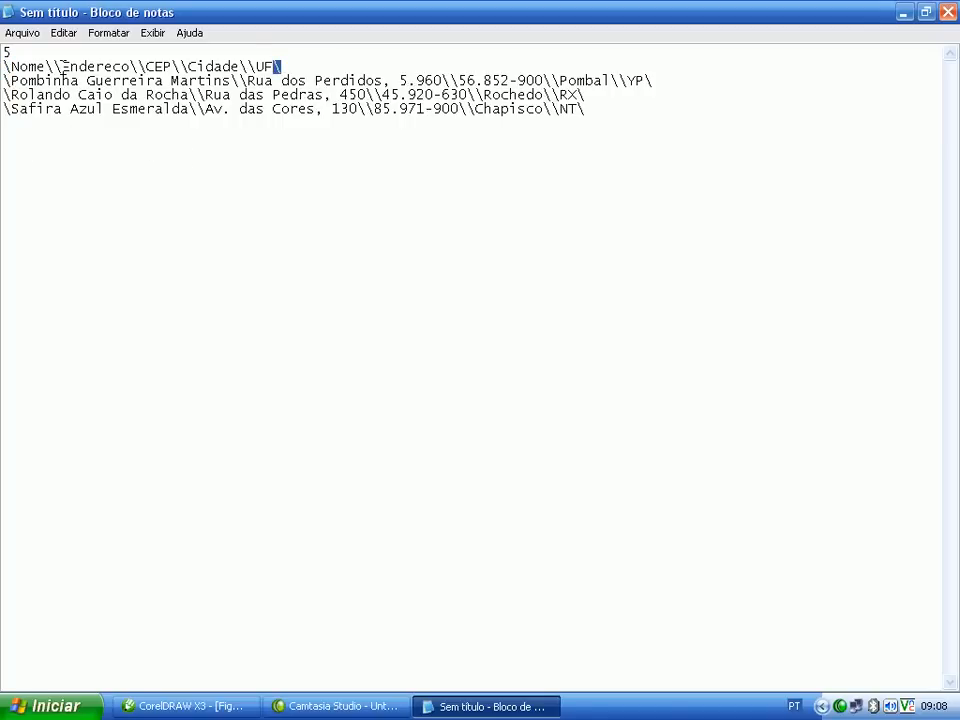
{"action": "left_click_drag", "start_coordinate": [62, 66], "coordinate": [45, 66]}
{"action": "left_click_drag", "start_coordinate": [146, 66], "coordinate": [176, 66]}
{"action": "left_click", "coordinate": [139, 108]}
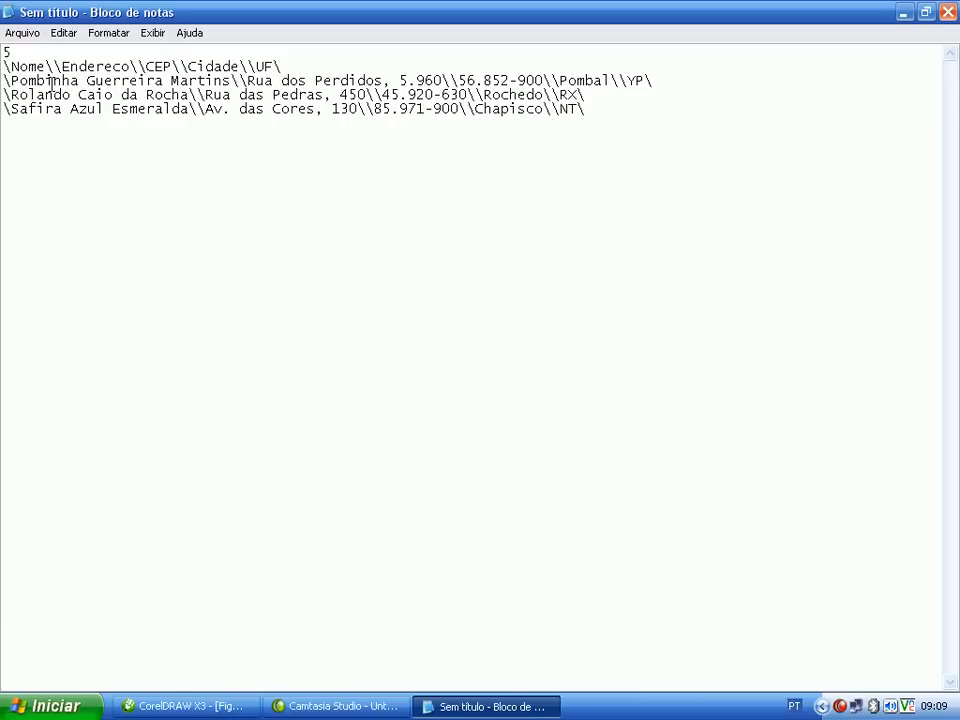
Compare the header row with the first record, checking the name, address, CEP, city and UF values field by field.
{"action": "left_click_drag", "start_coordinate": [4, 66], "coordinate": [281, 66]}
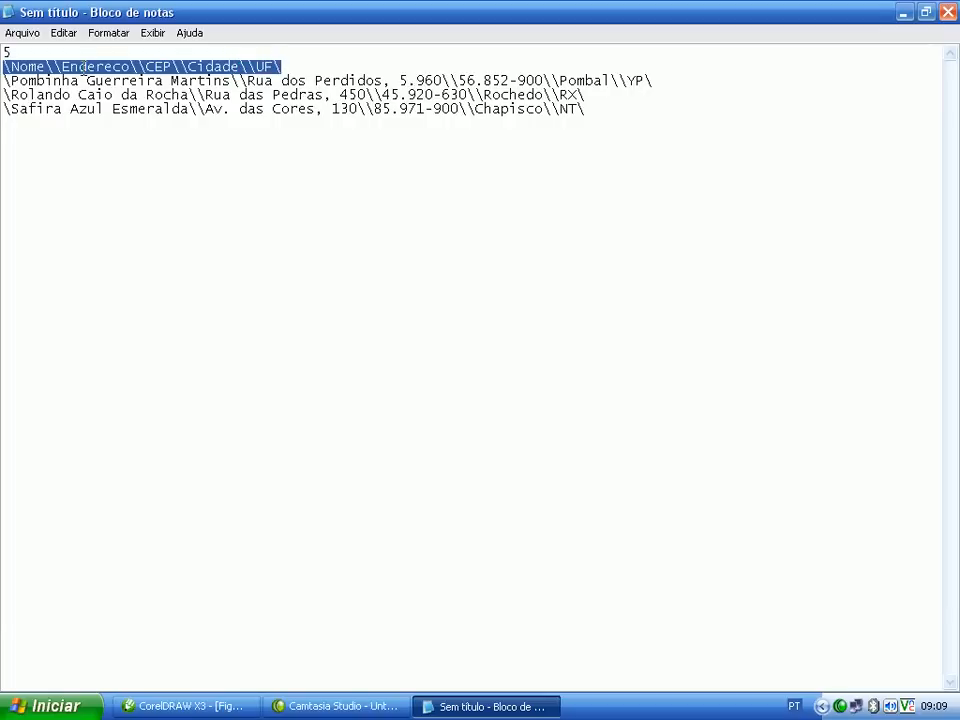
{"action": "left_click", "coordinate": [8, 80]}
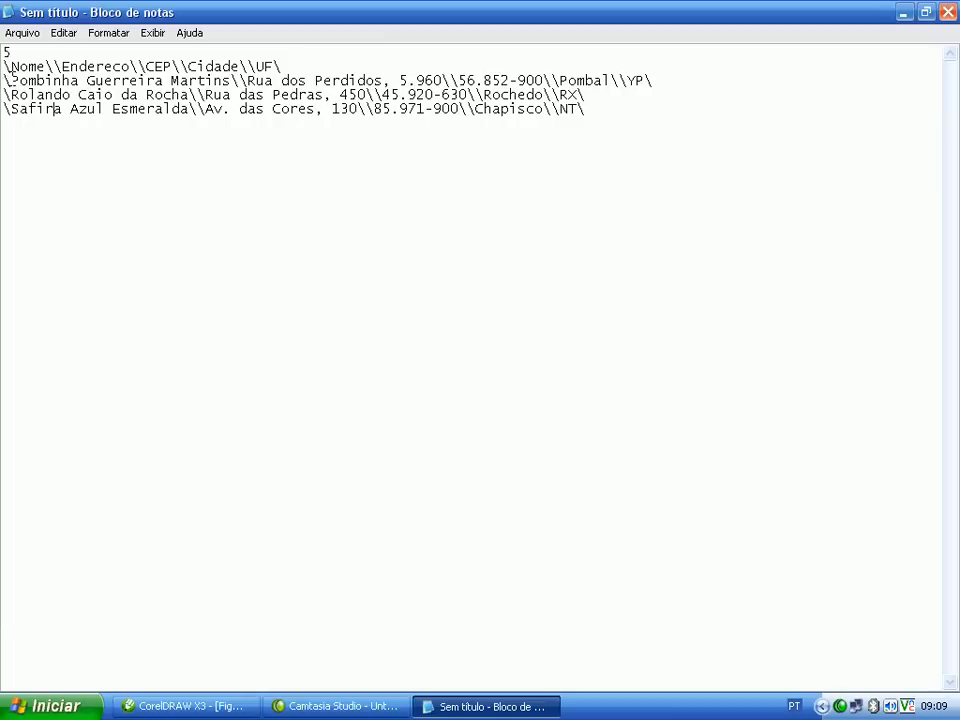
{"action": "left_click_drag", "start_coordinate": [11, 80], "coordinate": [440, 79]}
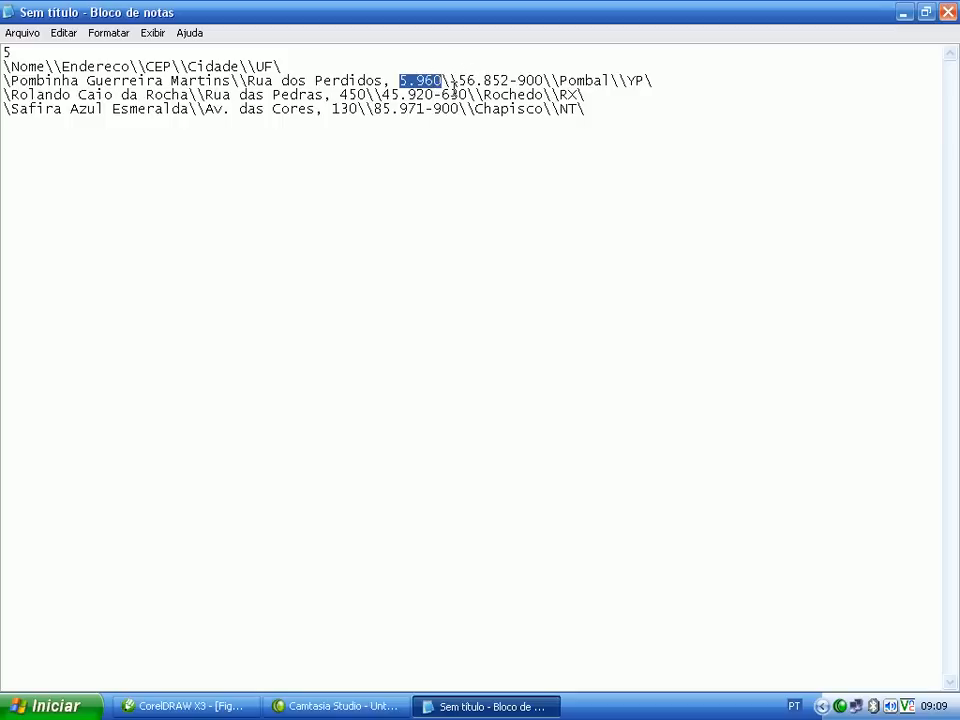
{"action": "left_click", "coordinate": [630, 80]}
{"action": "double_click", "coordinate": [630, 80]}
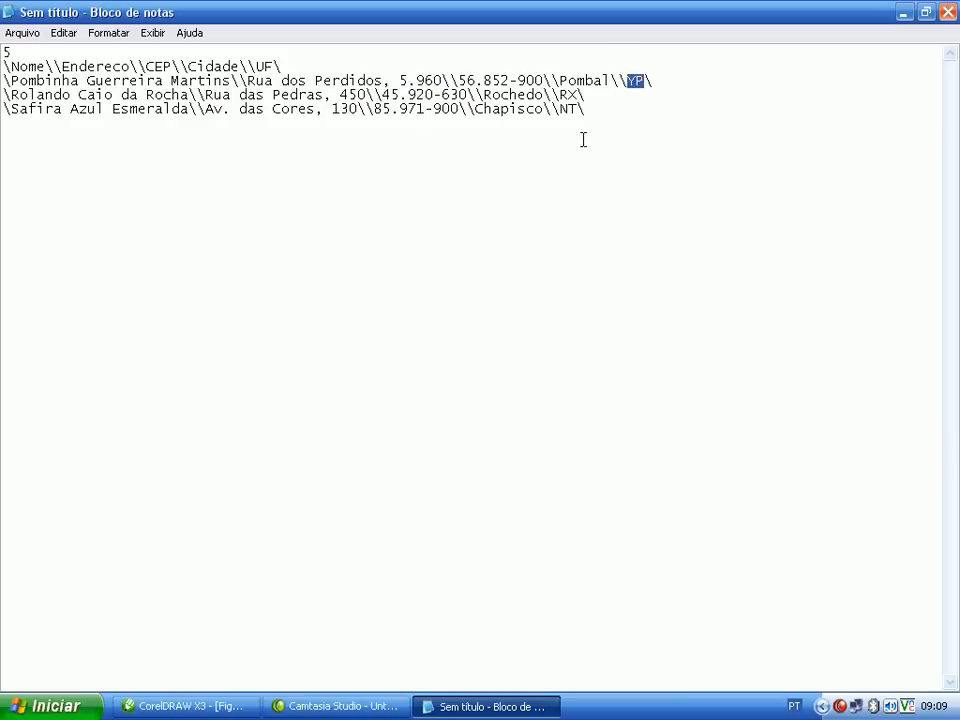
Start a fourth record on a new line below the list with the person's full name enclosed in backslashes.
{"action": "left_click", "coordinate": [535, 144]}
{"action": "key", "text": "Delete"}
{"action": "type", "text": "o"}
{"action": "type", "text": "Caio "}
{"action": "type", "text": "Pingaiada\\\\"}
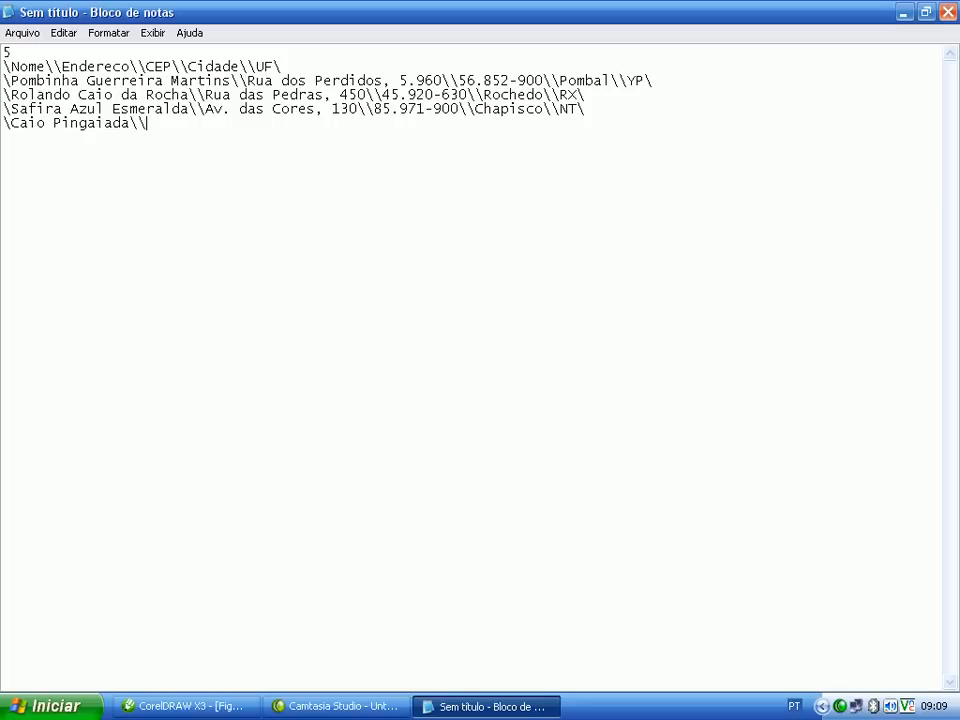
Complete the fourth record with the street address, CEP, city and UF, each value enclosed in backslashes.
{"action": "type", "text": "Rua d"}
{"action": "type", "text": "os Tomo Tod"}
{"action": "key", "text": "BackSpace"}
{"action": "type", "text": "Tod"}
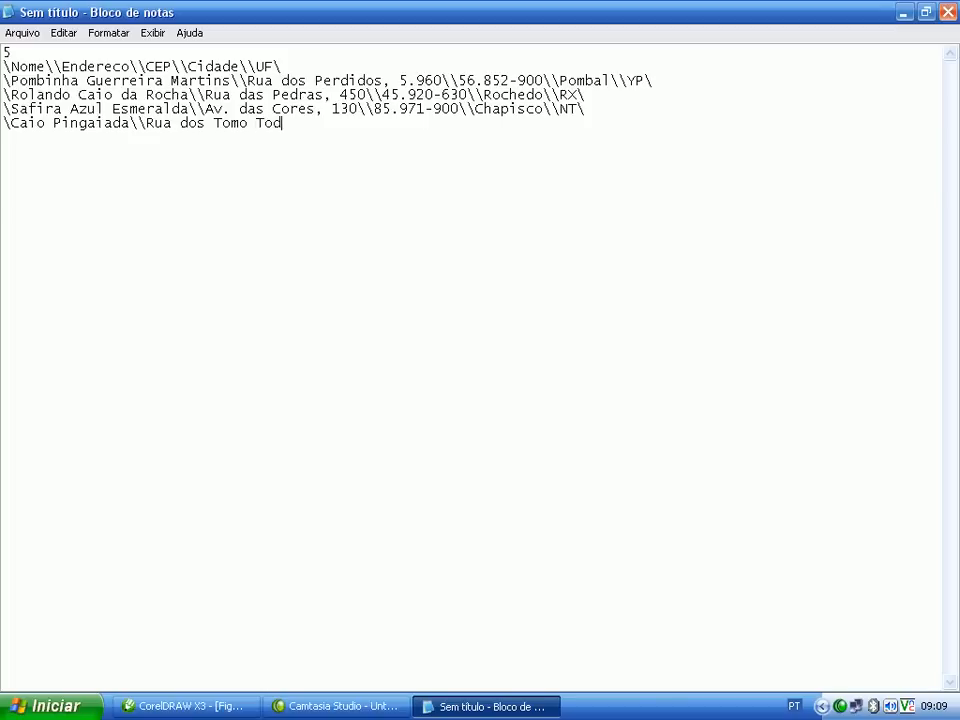
{"action": "type", "text": "as"}
{"action": "type", "text": ", 600\\\\78.500-"}
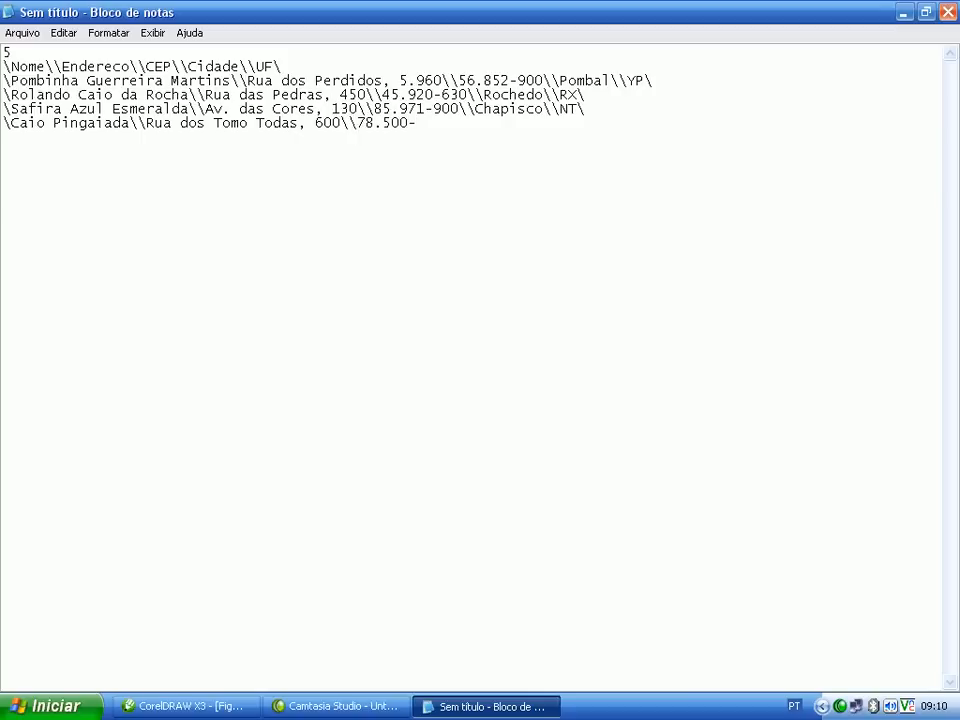
{"action": "type", "text": "200"}
{"action": "type", "text": "\\\\Alambi"}
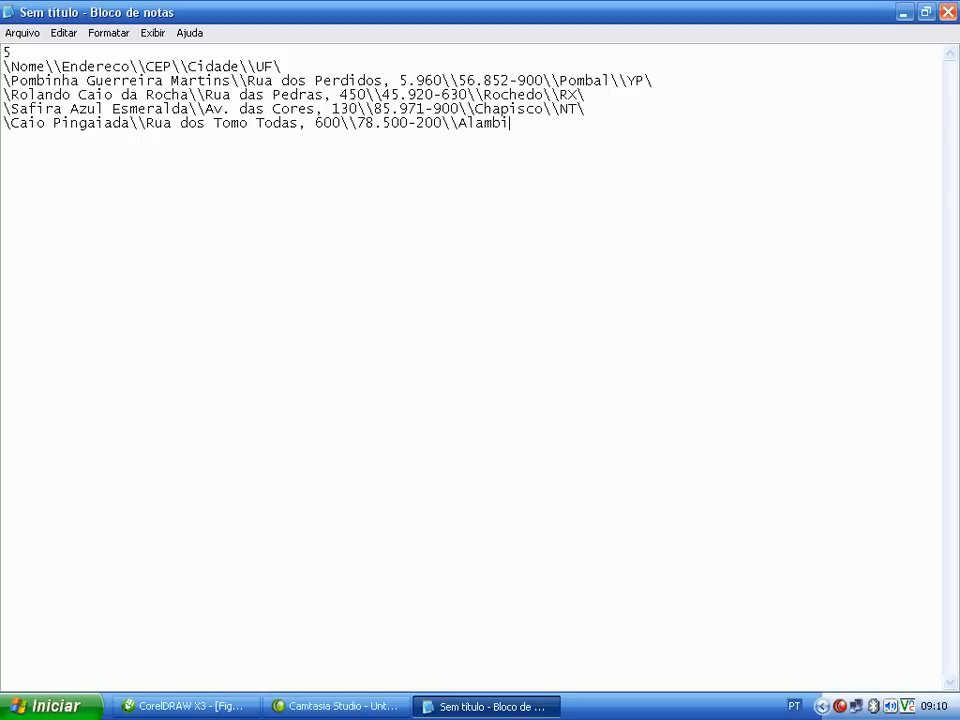
{"action": "type", "text": "que\\\\PT\\"}
Start saving the text file and create a folder named dados on Disco local (C:) as its location.
{"action": "left_click", "coordinate": [24, 33]}
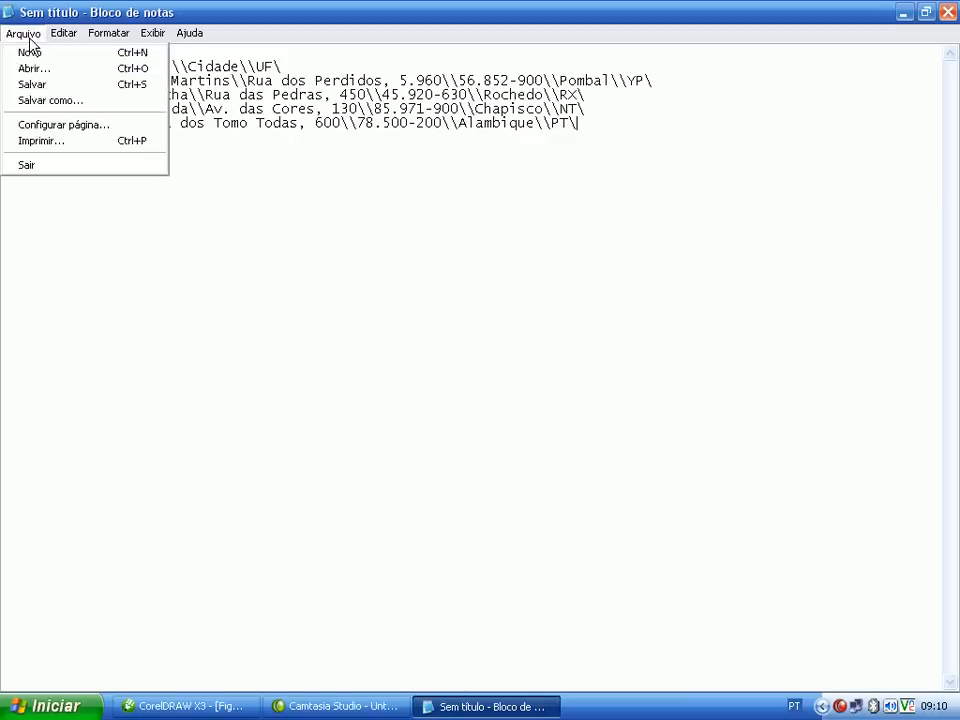
{"action": "left_click", "coordinate": [38, 86]}
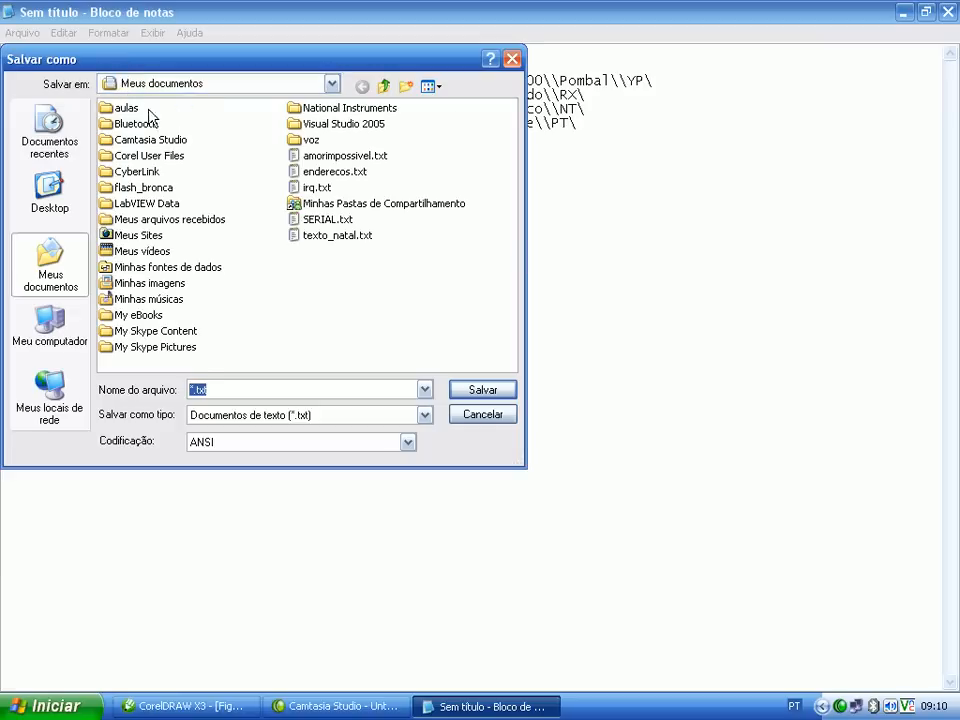
{"action": "left_click", "coordinate": [381, 86]}
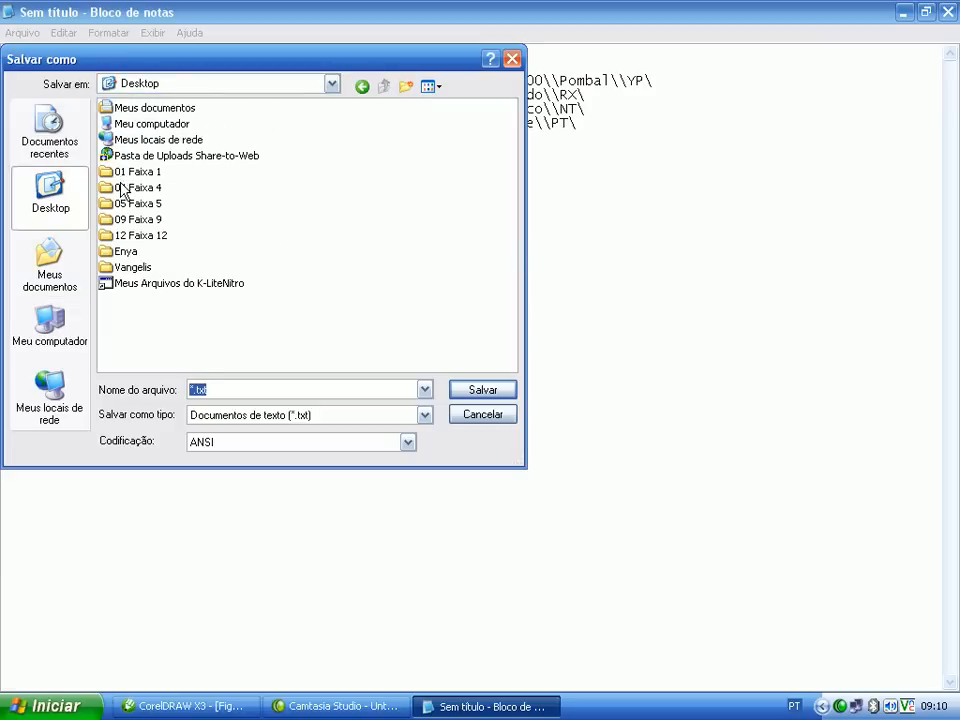
{"action": "double_click", "coordinate": [129, 125]}
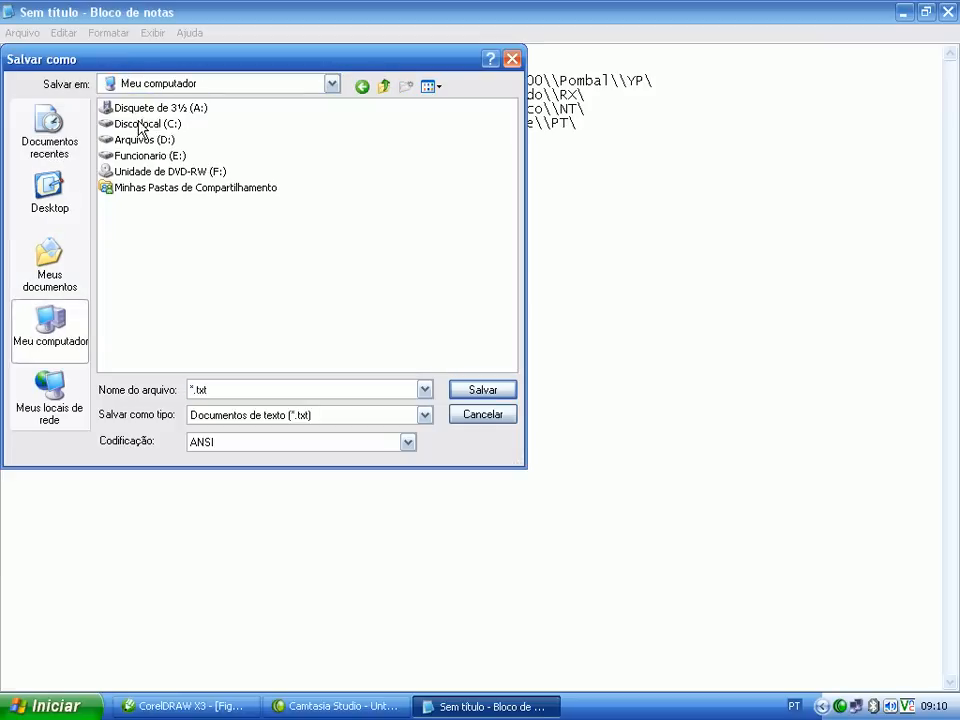
{"action": "double_click", "coordinate": [125, 125]}
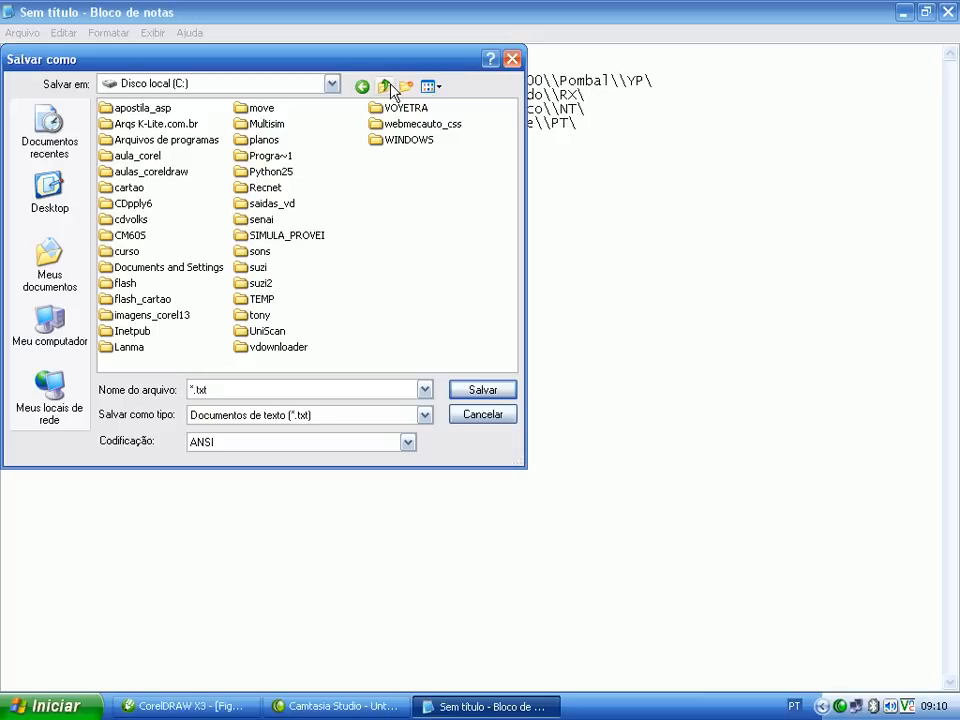
{"action": "left_click", "coordinate": [406, 86]}
{"action": "type", "text": "dados"}
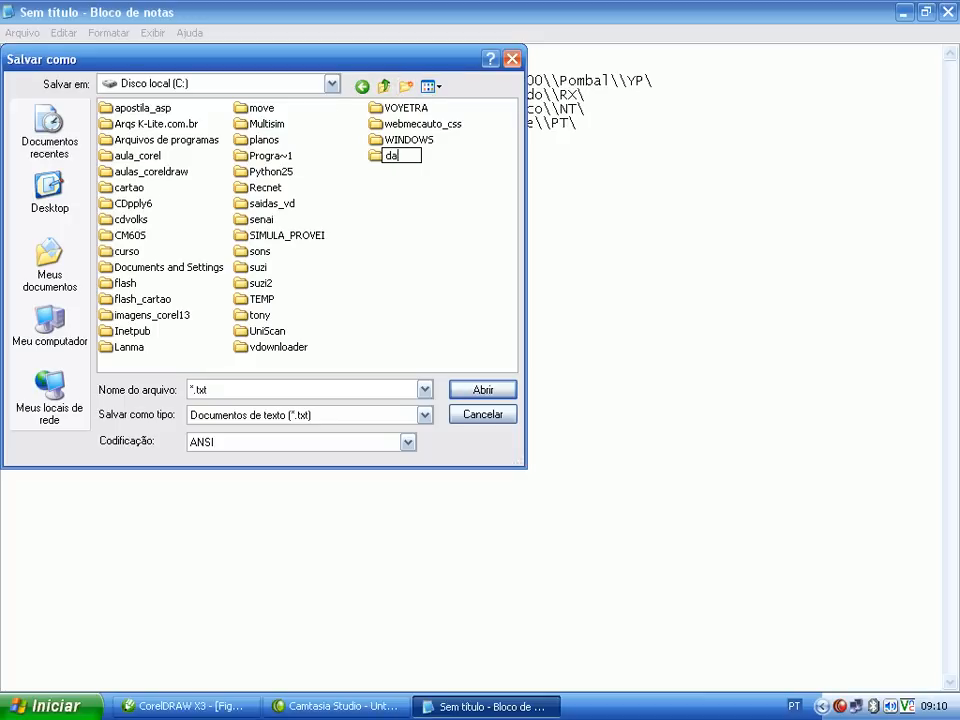
{"action": "key", "text": "Return"}
{"action": "key", "text": "Return"}
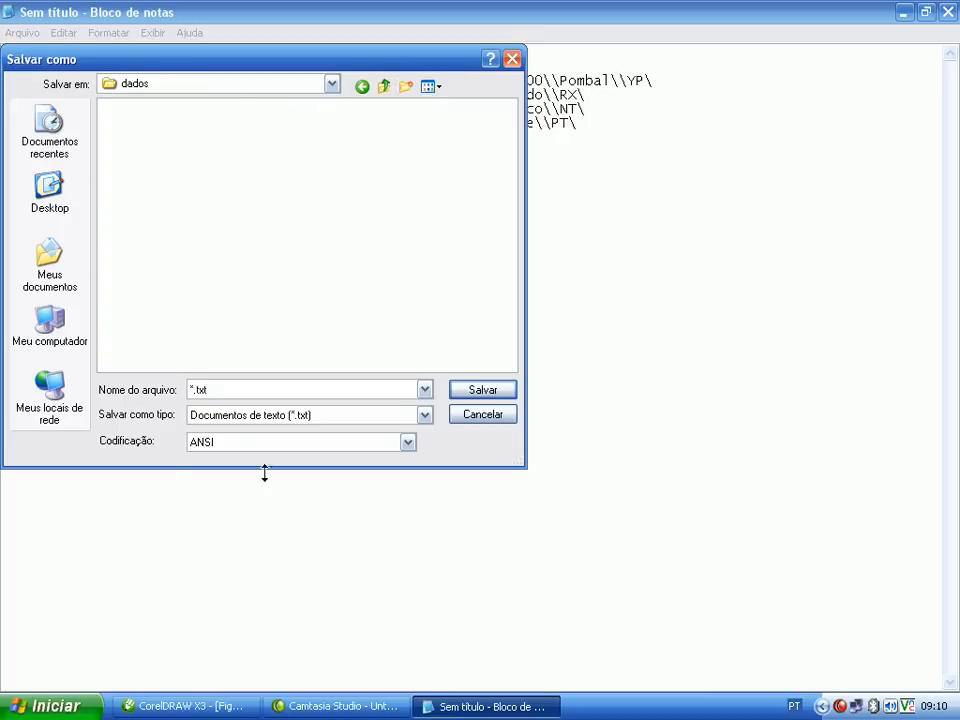
Save the text file as enderecos in the dados folder and close Notepad.
{"action": "left_click_drag", "start_coordinate": [225, 392], "coordinate": [189, 400]}
{"action": "type", "text": "enderecos"}
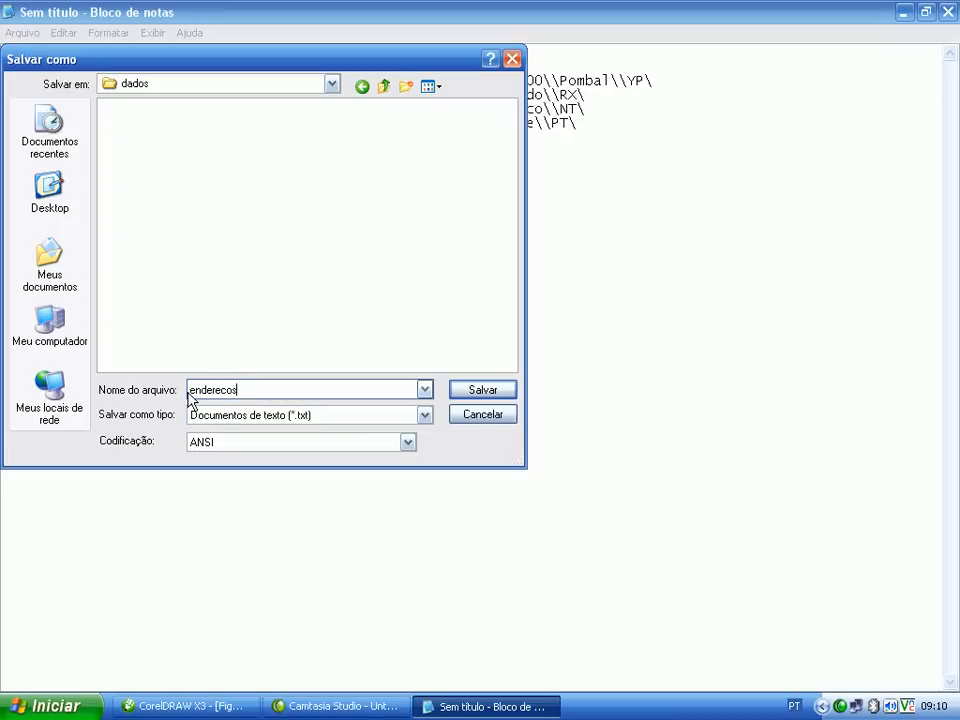
{"action": "left_click", "coordinate": [475, 393]}
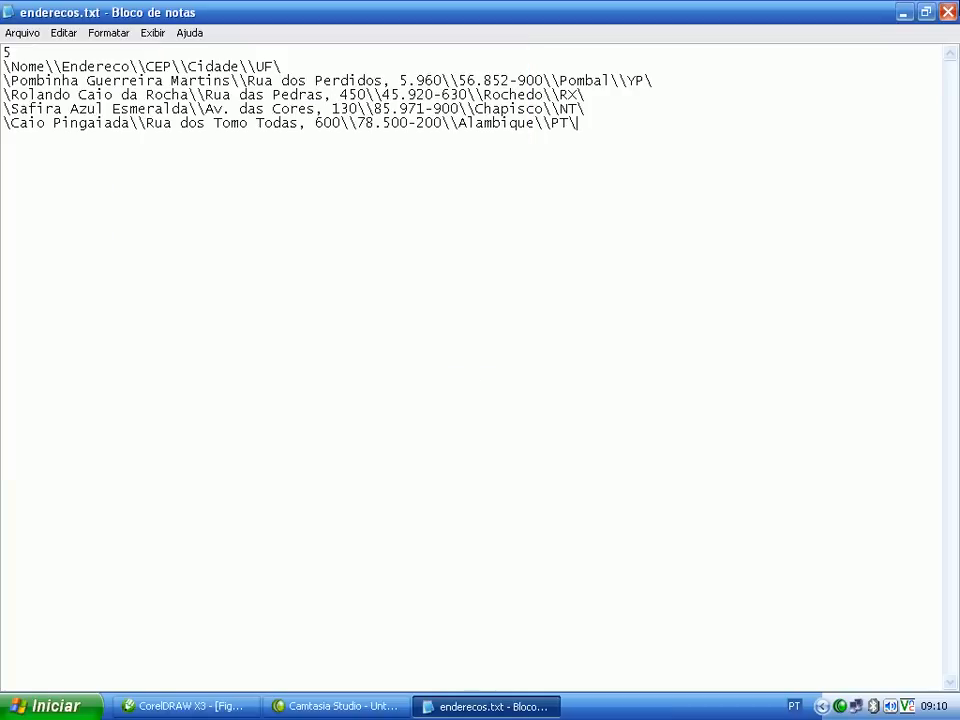
{"action": "left_click", "coordinate": [947, 11]}
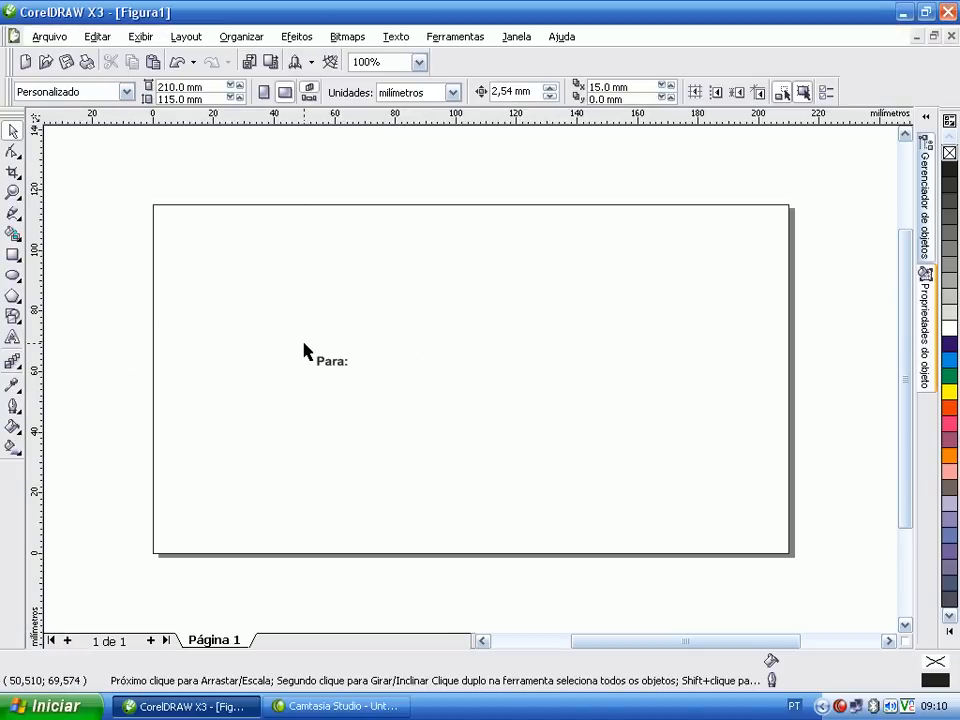
Start the print merge wizard for the envelope and choose to select the data from an existing file.
{"action": "left_click", "coordinate": [48, 38]}
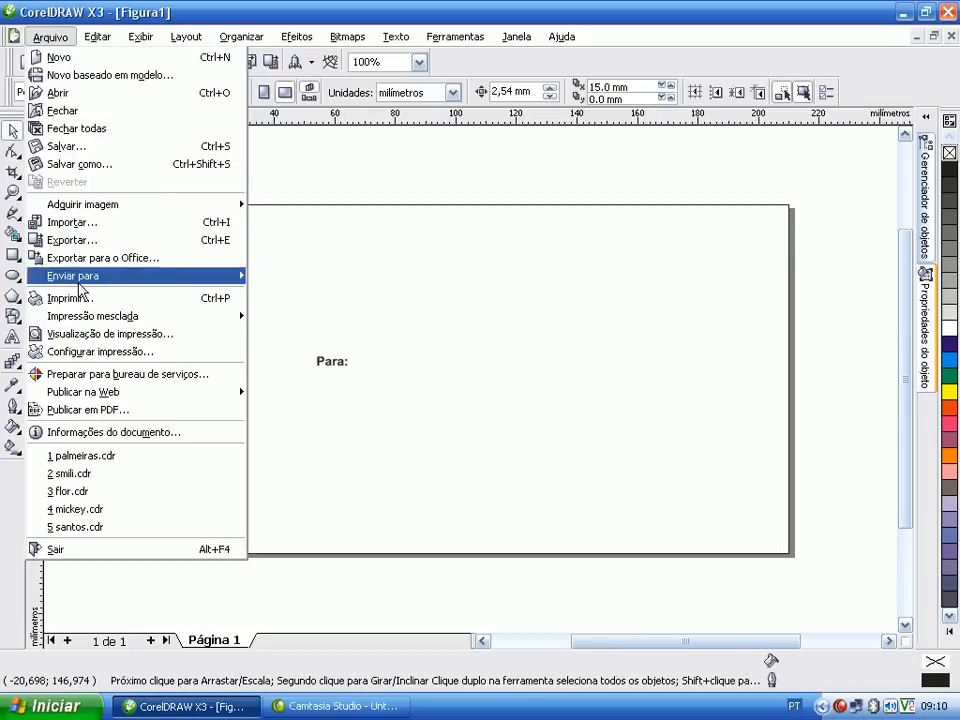
{"action": "mouse_move", "coordinate": [95, 318]}
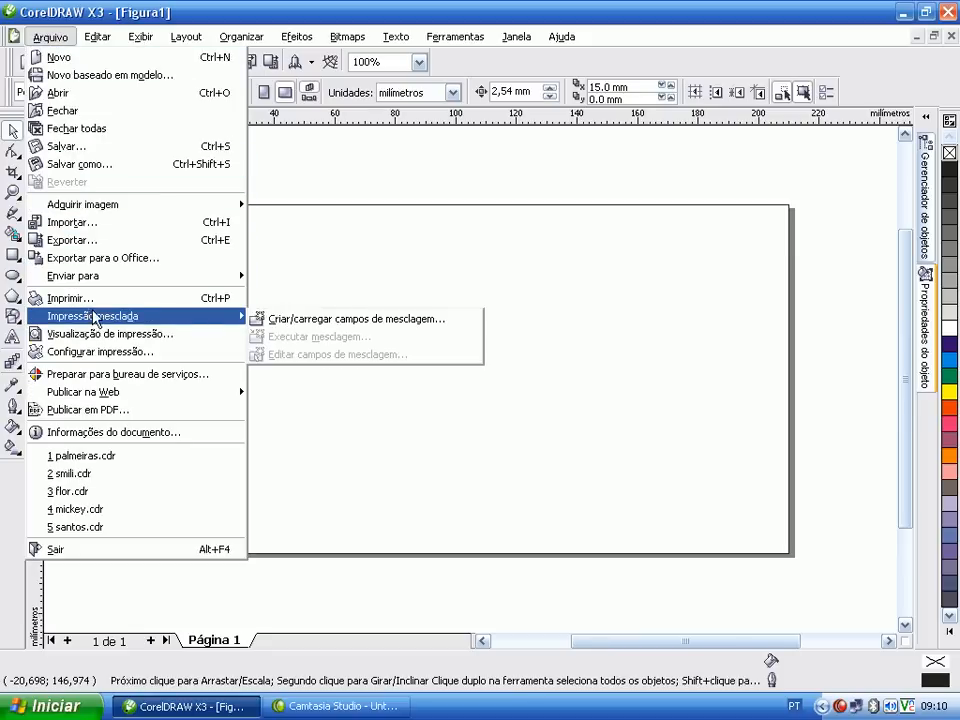
{"action": "left_click", "coordinate": [300, 319]}
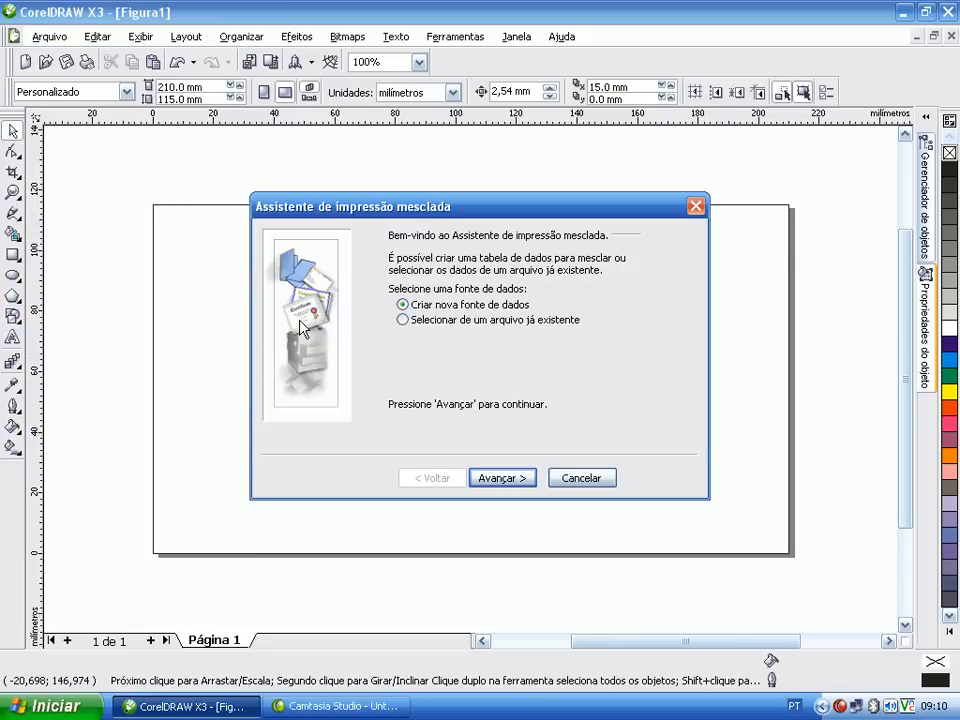
{"action": "left_click", "coordinate": [421, 322]}
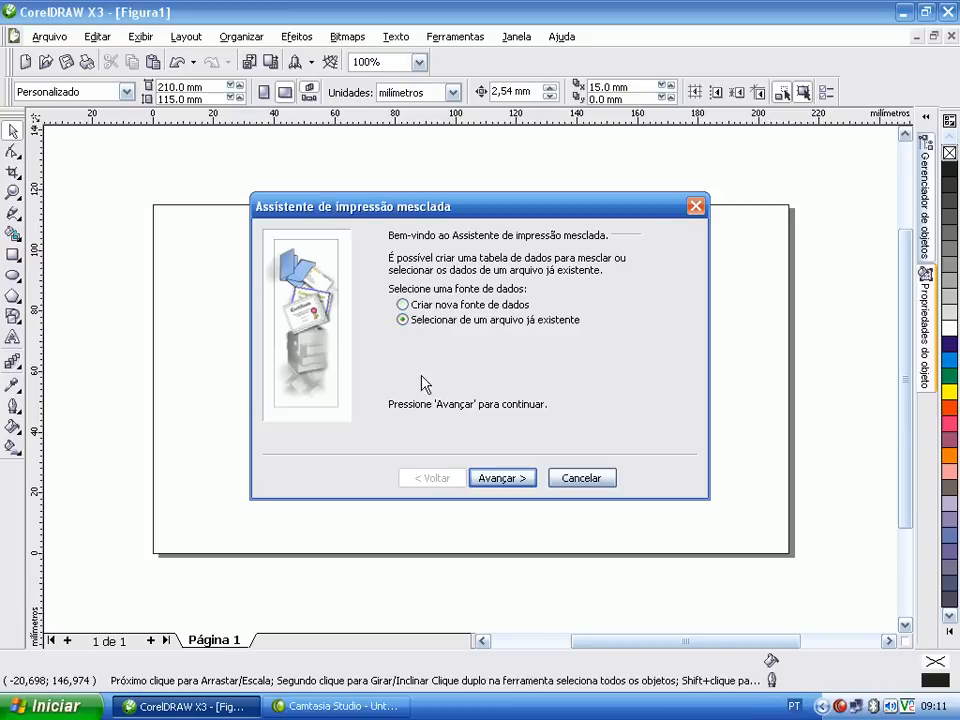
{"action": "left_click", "coordinate": [500, 478]}
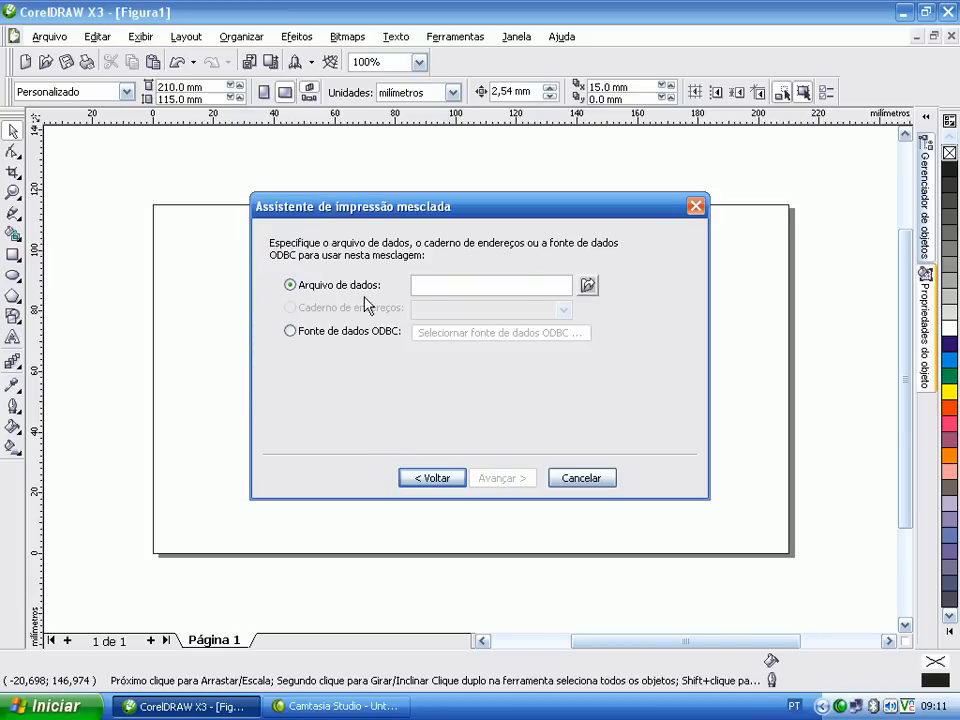
Load enderecos.txt from the dados folder on Disco local (C:) as the merge data file.
{"action": "left_click", "coordinate": [587, 287]}
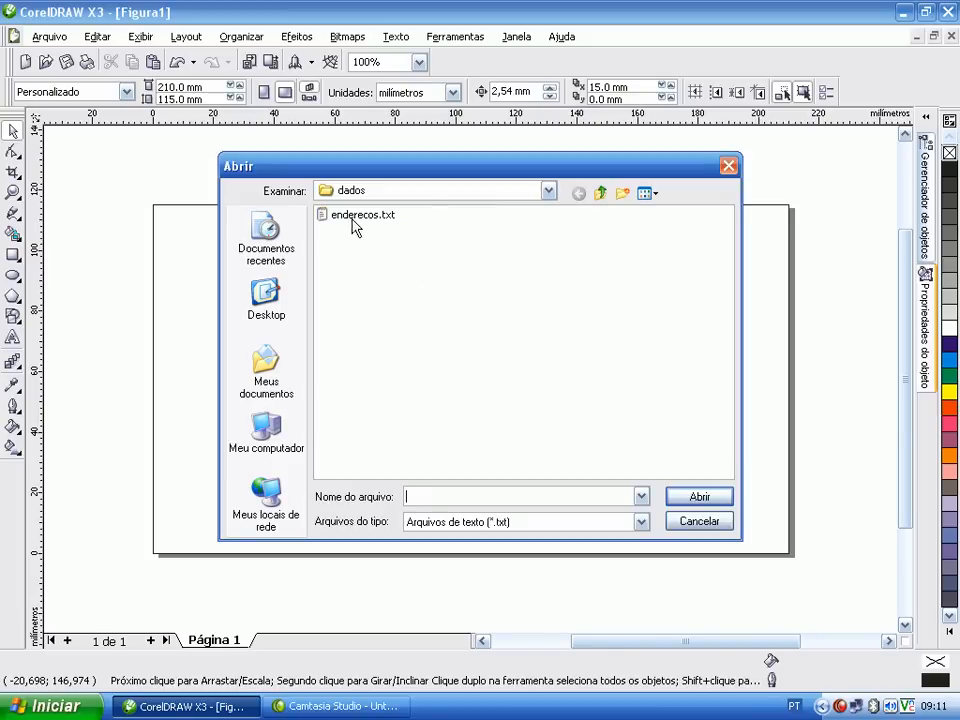
{"action": "left_click", "coordinate": [603, 194]}
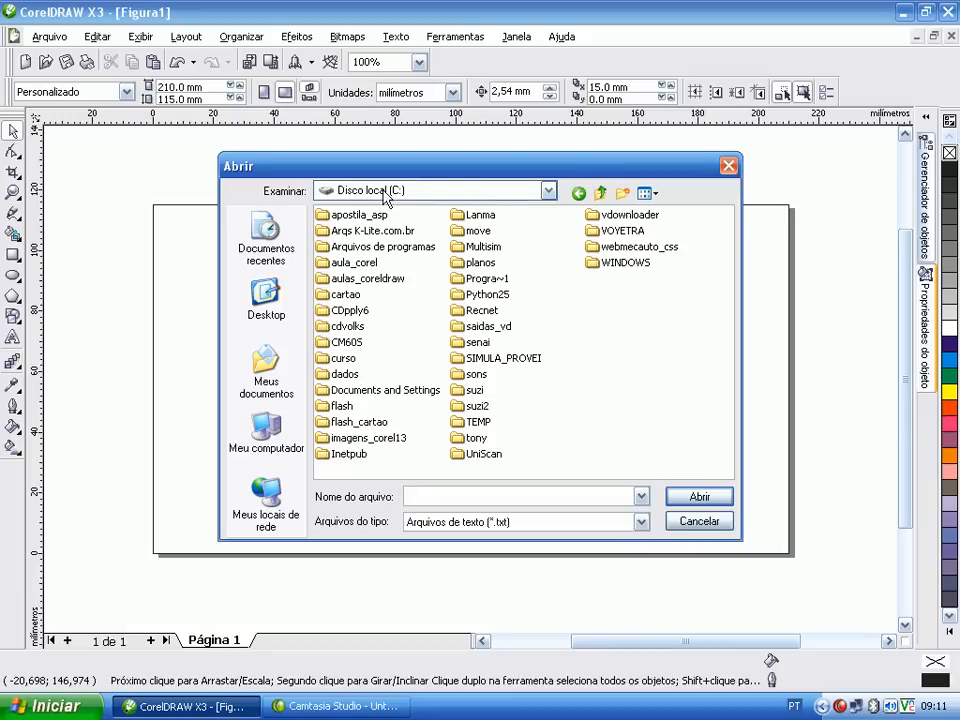
{"action": "double_click", "coordinate": [340, 374]}
{"action": "left_click", "coordinate": [345, 218]}
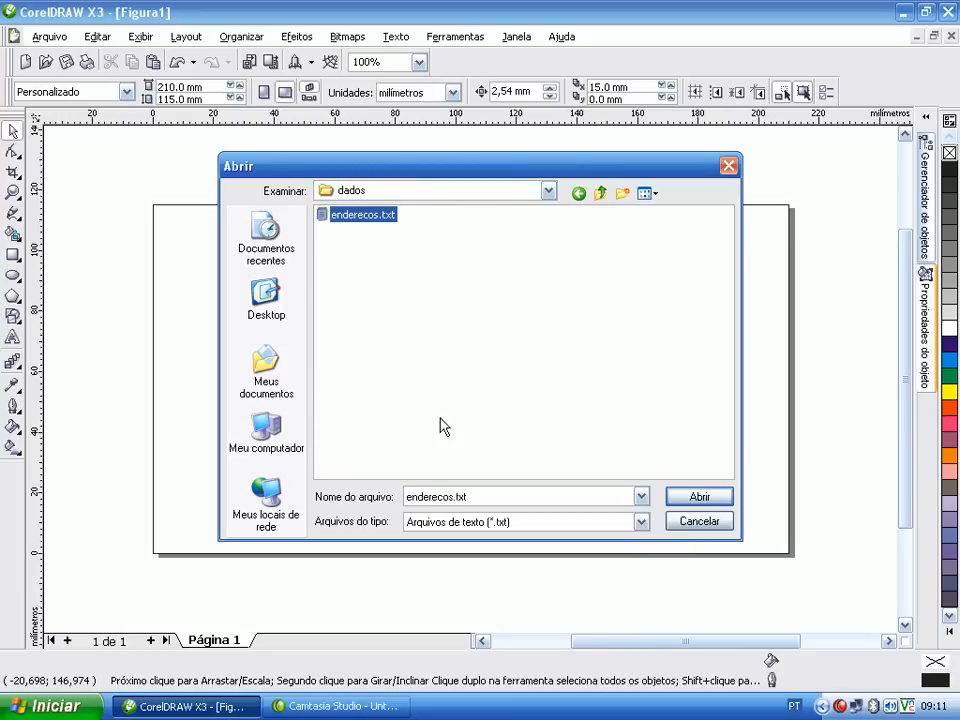
{"action": "left_click", "coordinate": [712, 500]}
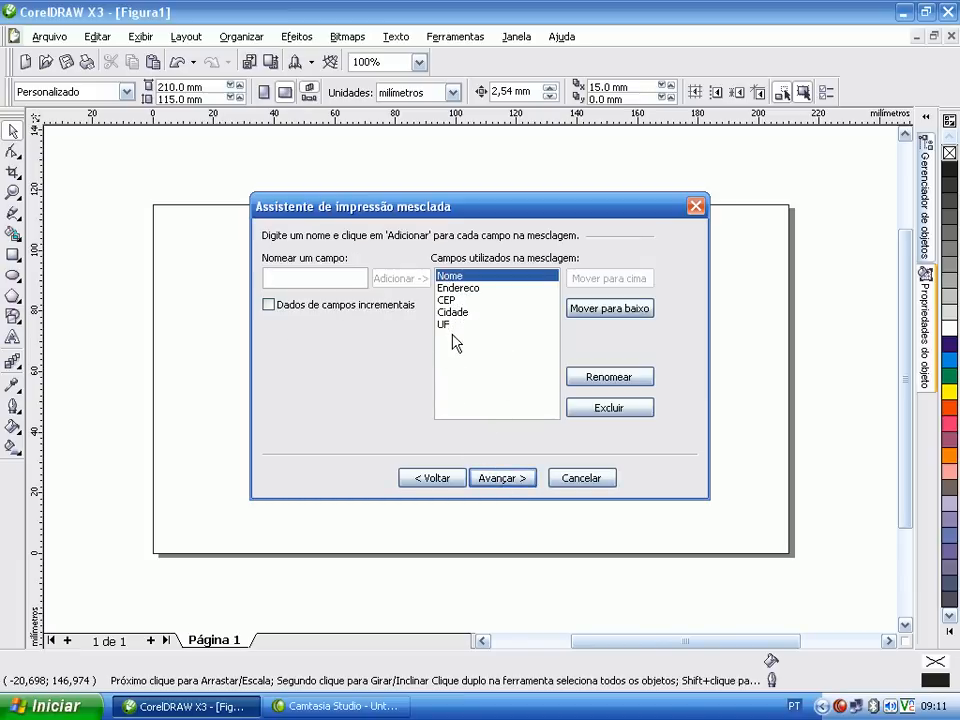
Accept the imported merge fields and records and finish the wizard without saving the data configuration.
{"action": "left_click", "coordinate": [497, 478]}
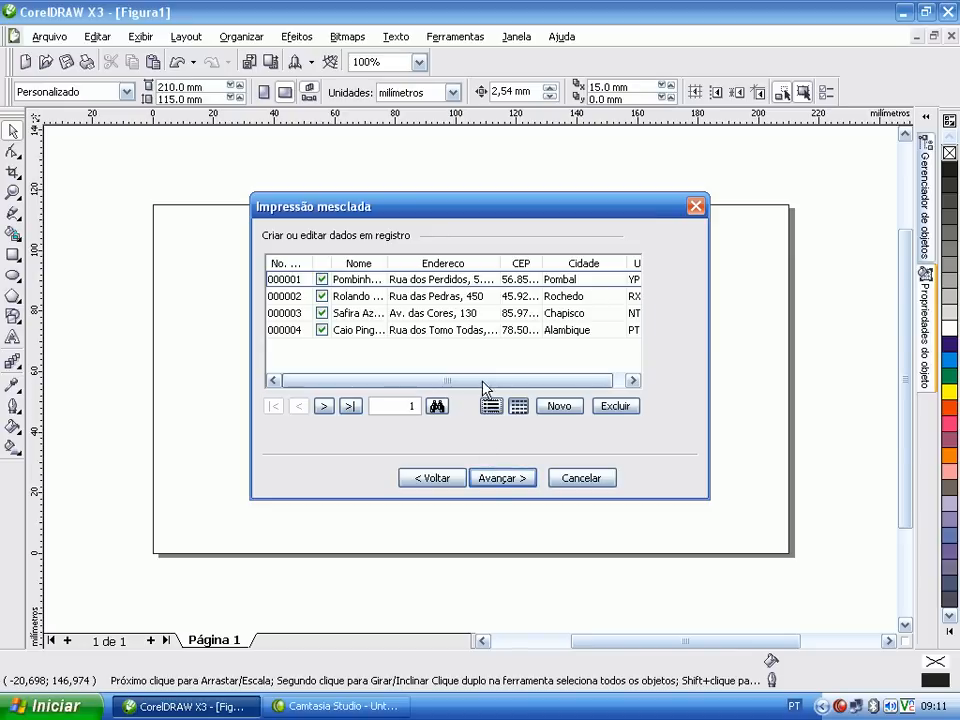
{"action": "left_click_drag", "start_coordinate": [483, 382], "coordinate": [450, 384]}
{"action": "left_click", "coordinate": [503, 480]}
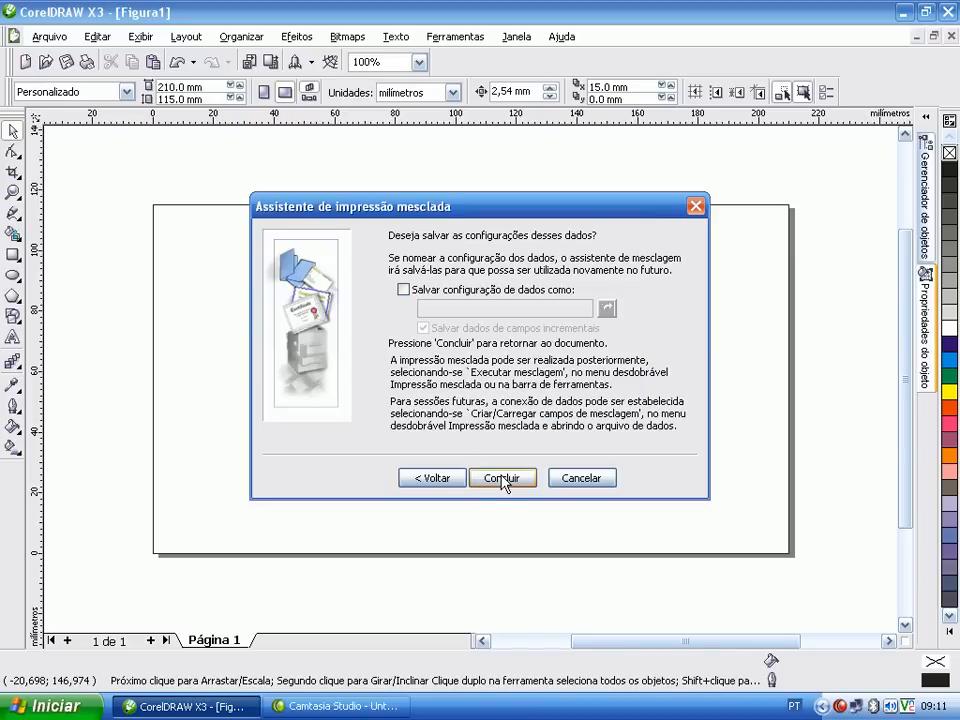
{"action": "left_click", "coordinate": [503, 479]}
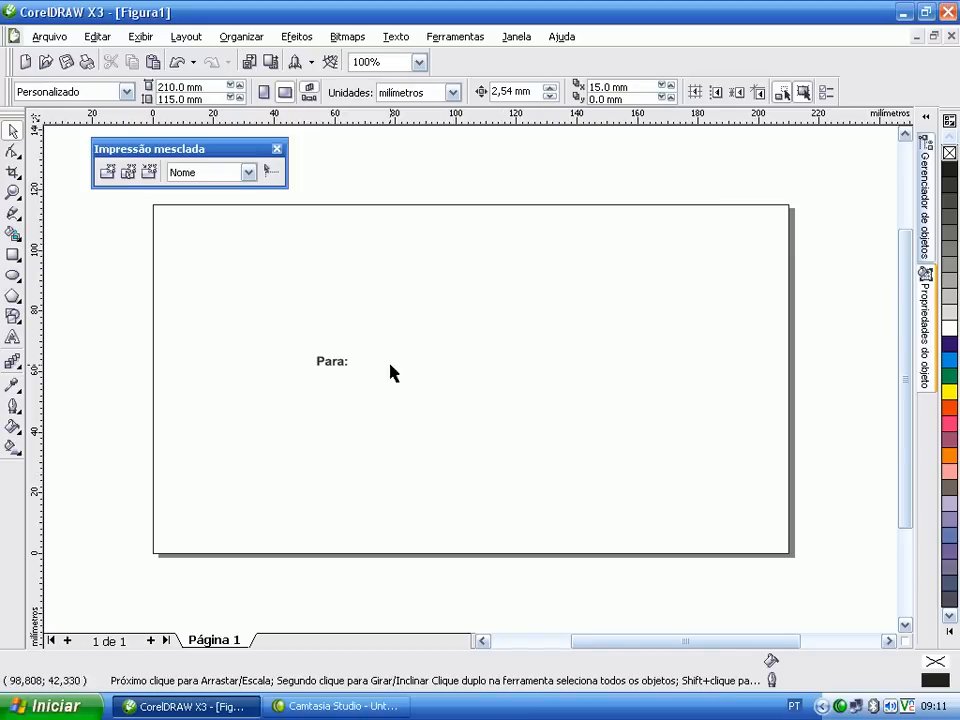
Insert the Nome merge field just below the Para: label and the Endereco field beneath it.
{"action": "left_click_drag", "start_coordinate": [218, 157], "coordinate": [327, 250]}
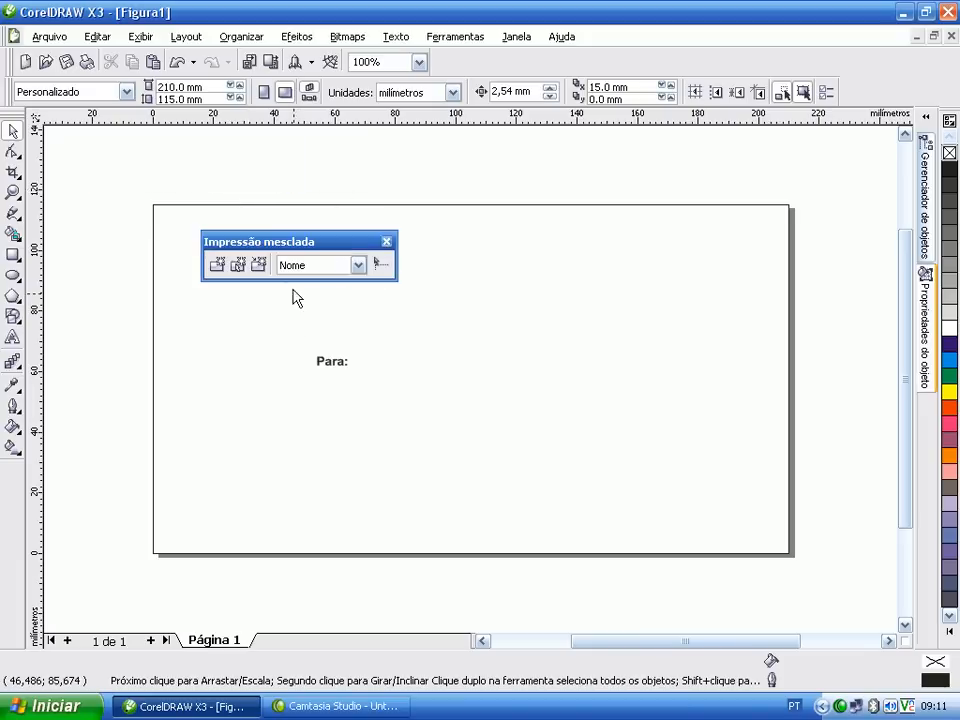
{"action": "left_click", "coordinate": [379, 266]}
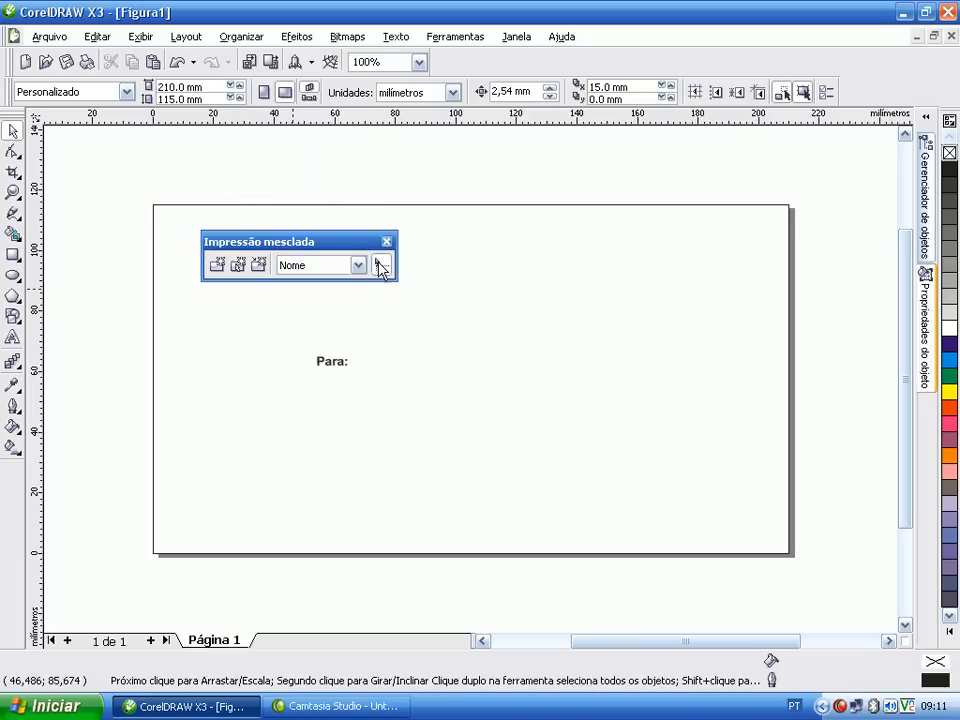
{"action": "left_click", "coordinate": [360, 386]}
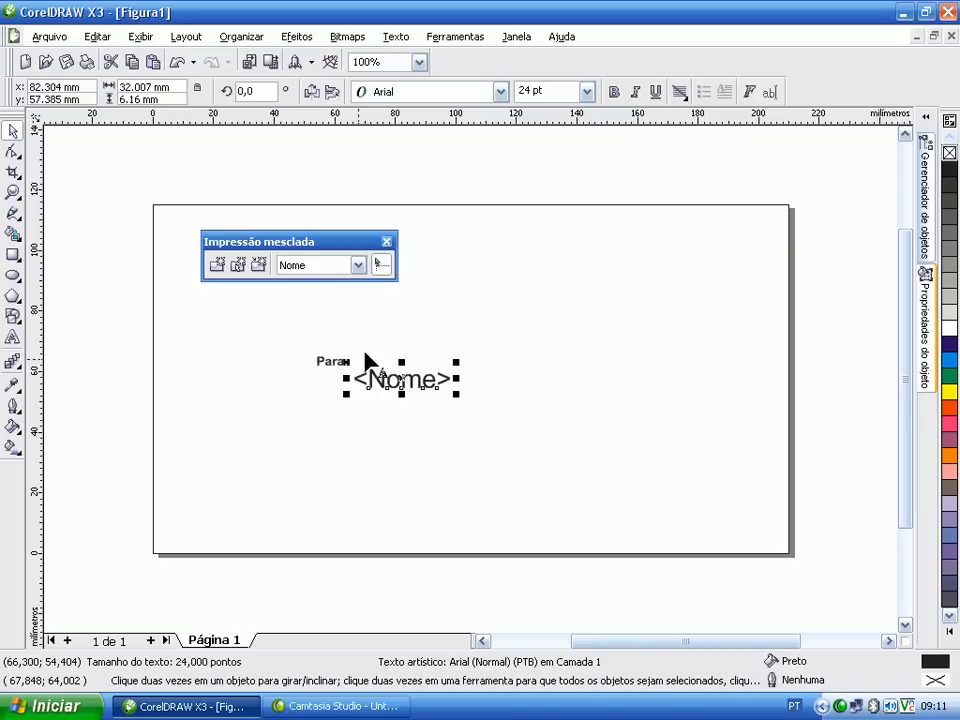
{"action": "left_click", "coordinate": [357, 265]}
{"action": "left_click", "coordinate": [330, 293]}
{"action": "left_click", "coordinate": [381, 264]}
{"action": "left_click", "coordinate": [390, 402]}
Insert the CEP, Cidade and UF merge fields one below another under the Endereco field.
{"action": "left_click", "coordinate": [357, 265]}
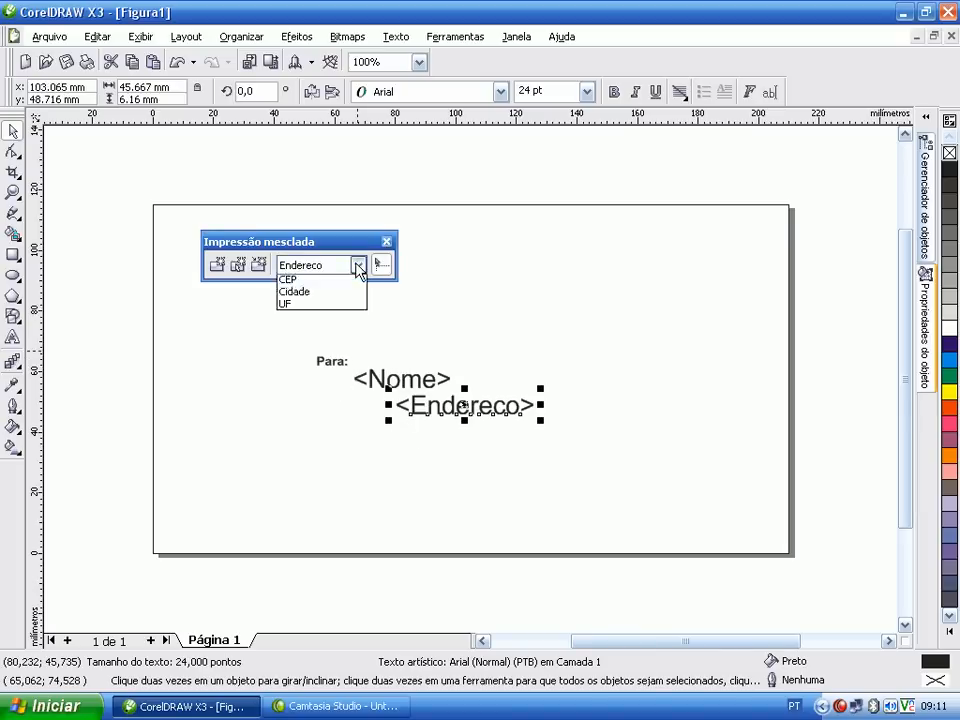
{"action": "left_click", "coordinate": [330, 305]}
{"action": "left_click", "coordinate": [447, 436]}
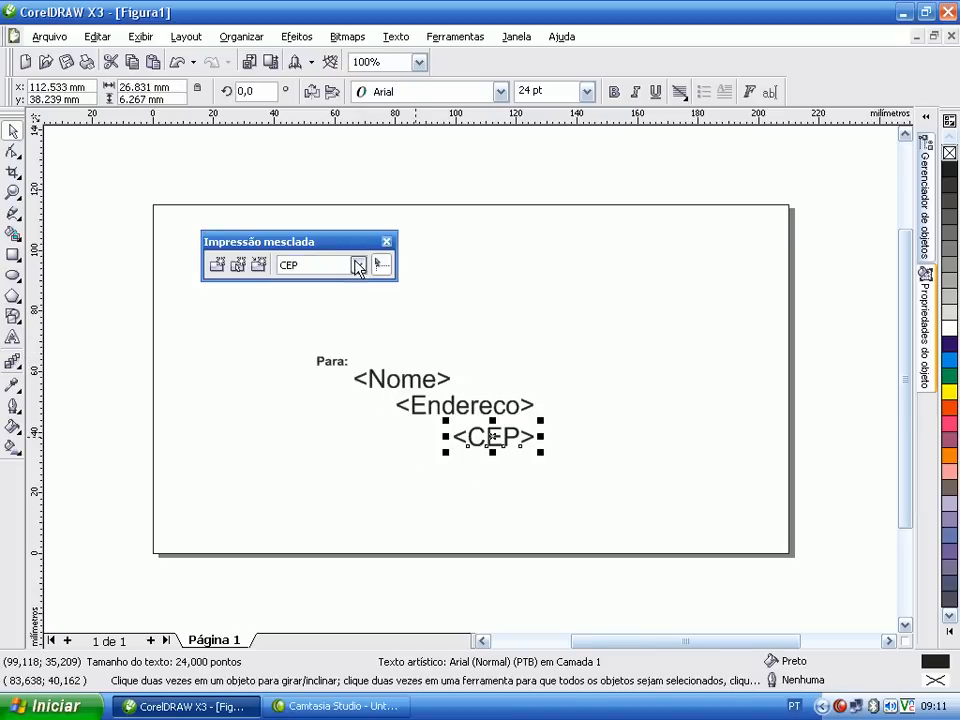
{"action": "left_click", "coordinate": [357, 265]}
{"action": "left_click", "coordinate": [336, 323]}
{"action": "left_click", "coordinate": [459, 462]}
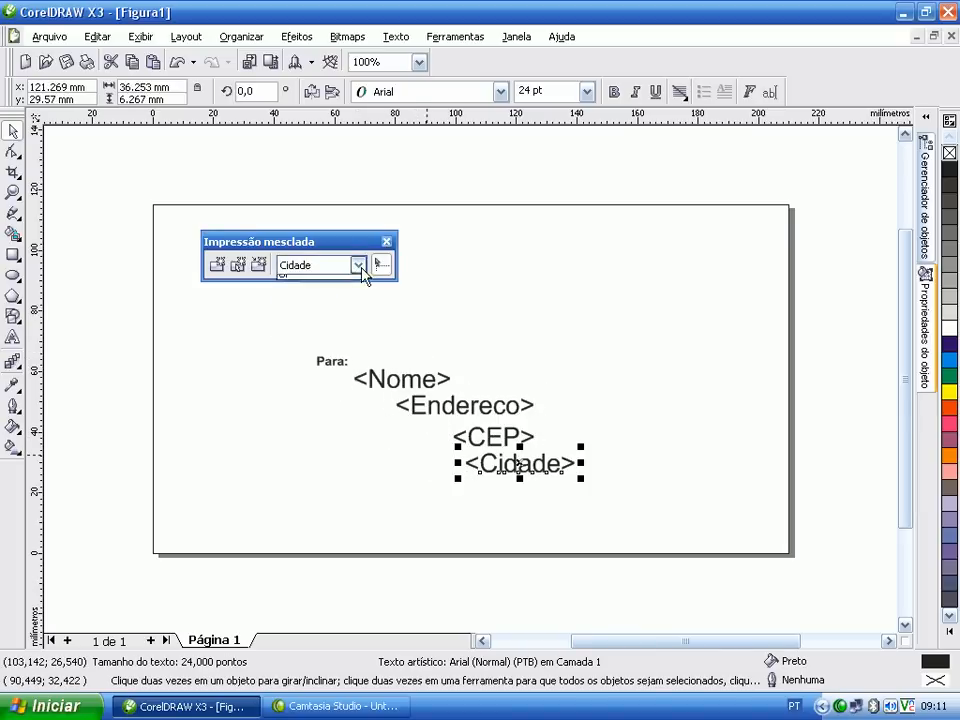
{"action": "left_click", "coordinate": [357, 265]}
{"action": "left_click", "coordinate": [343, 332]}
{"action": "left_click", "coordinate": [492, 487]}
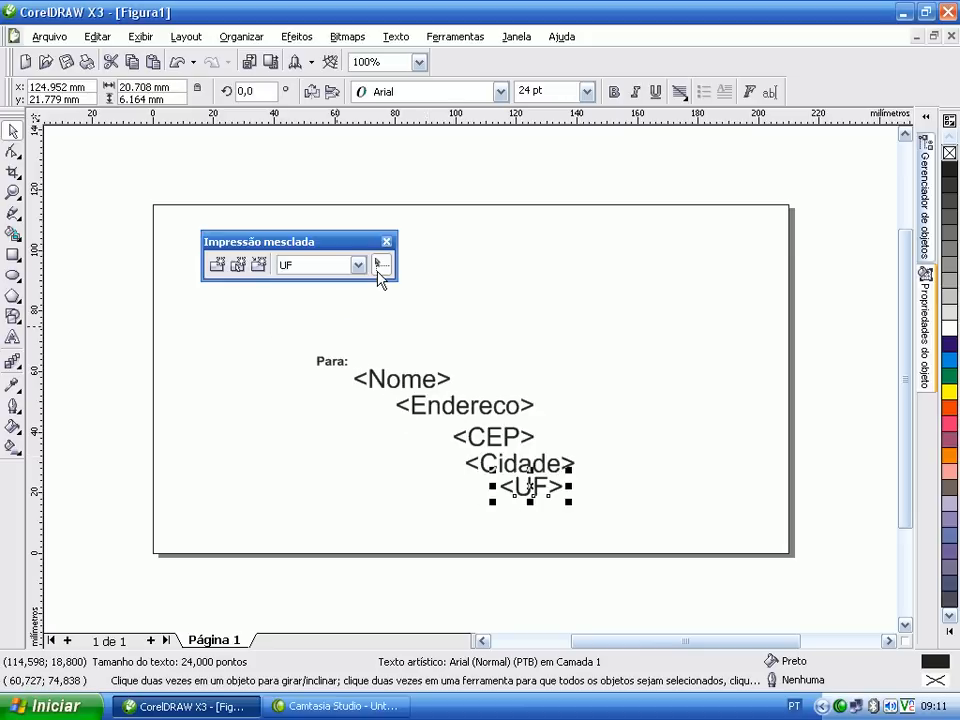
Set the font size of all five merge fields to 11 pt.
{"action": "left_click", "coordinate": [580, 400]}
{"action": "left_click_drag", "start_coordinate": [296, 366], "coordinate": [592, 515]}
{"action": "left_click", "coordinate": [586, 91]}
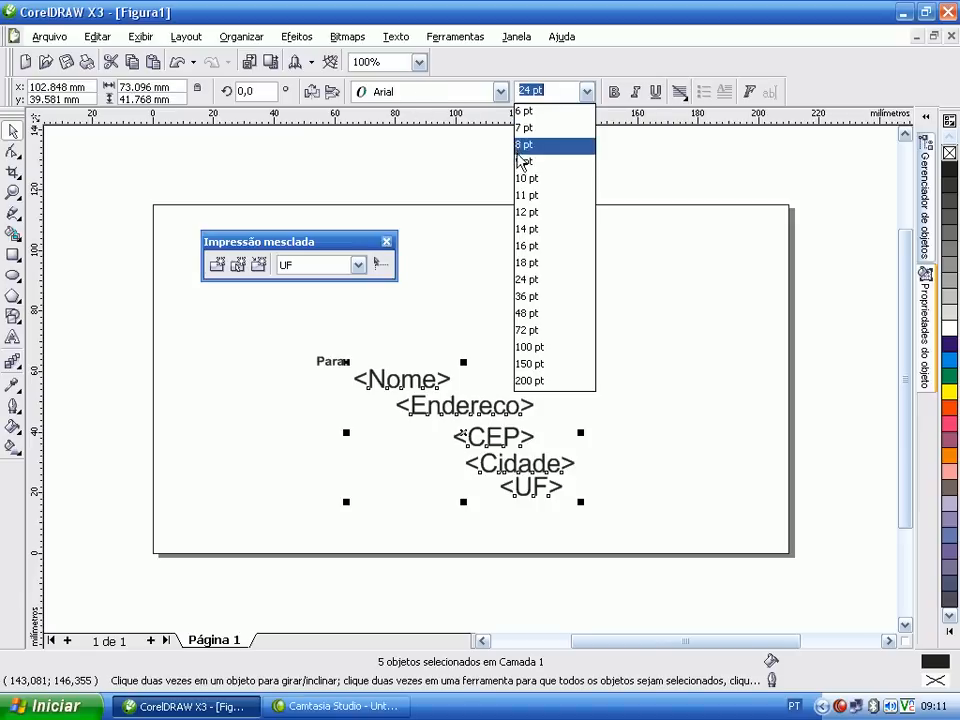
{"action": "left_click", "coordinate": [526, 195]}
{"action": "left_click", "coordinate": [547, 293]}
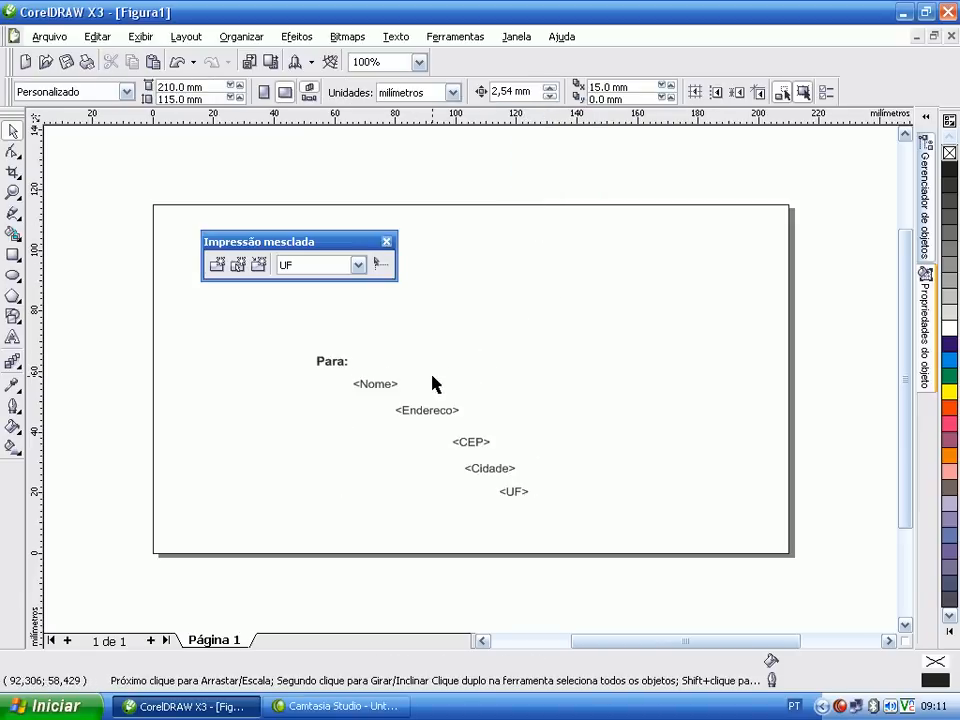
Align the left edges of the five merge fields.
{"action": "left_click_drag", "start_coordinate": [460, 443], "coordinate": [564, 512]}
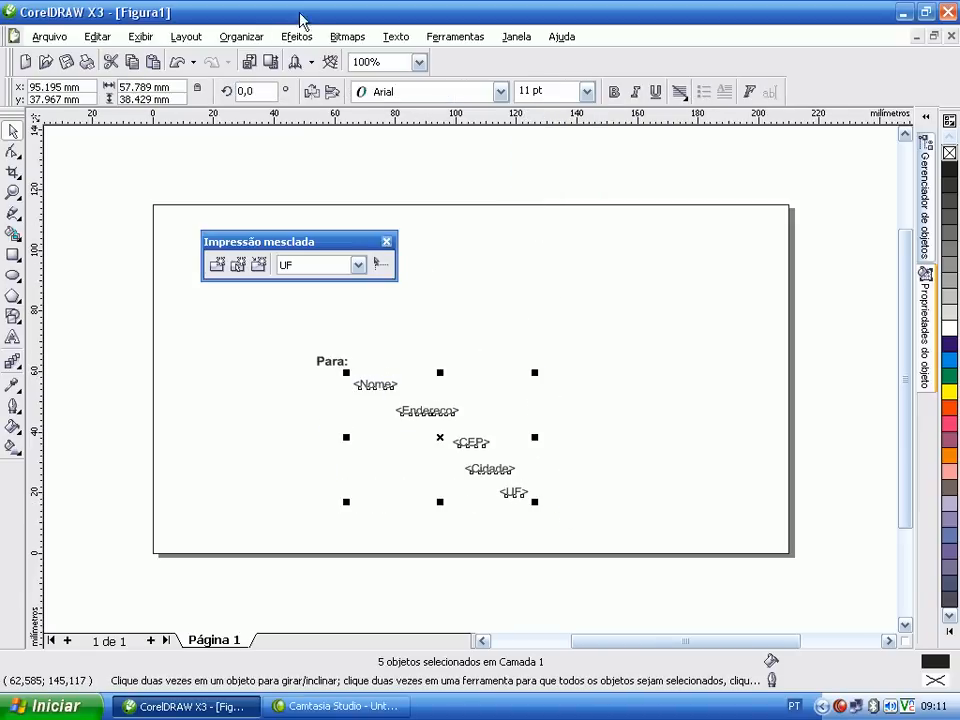
{"action": "left_click", "coordinate": [241, 37]}
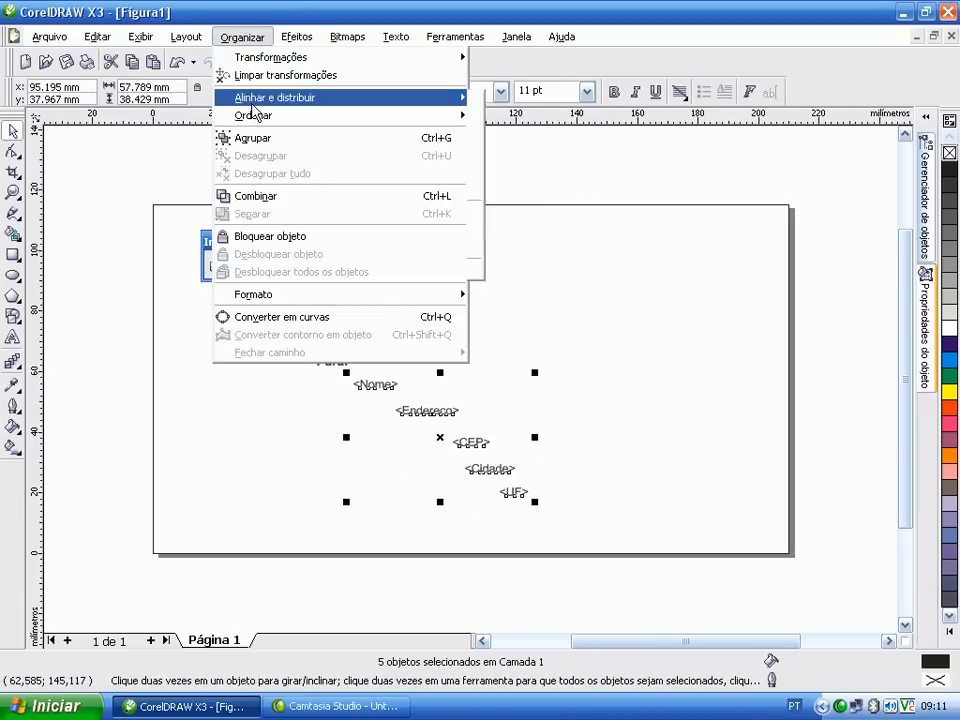
{"action": "mouse_move", "coordinate": [330, 98]}
{"action": "left_click", "coordinate": [519, 100]}
{"action": "left_click", "coordinate": [333, 400]}
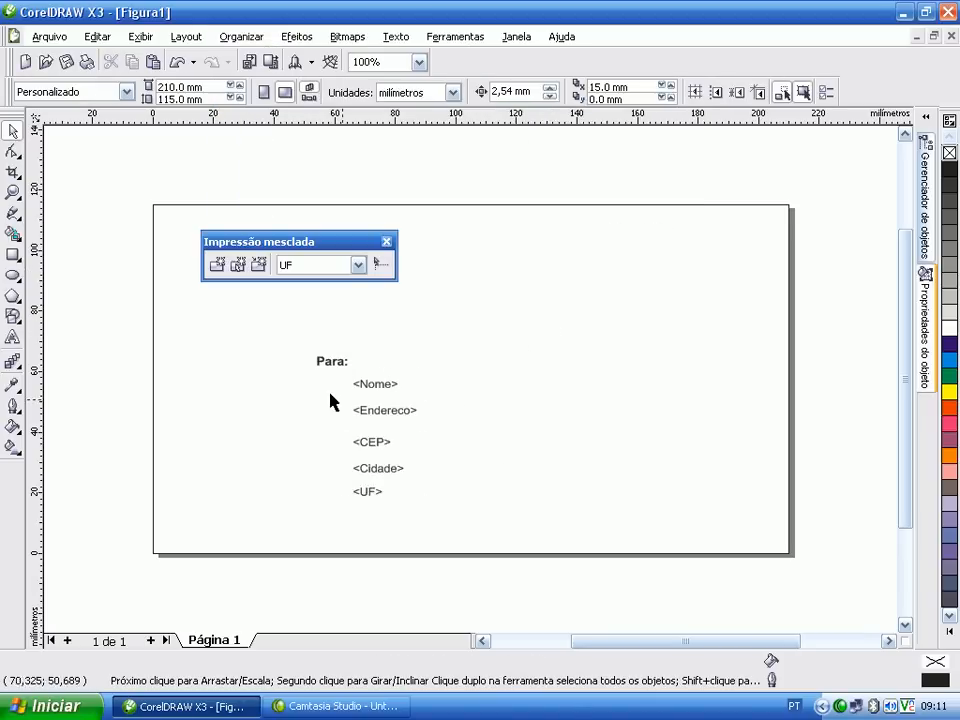
Move the five merge fields together slightly to the left, closer beneath the Para: label.
{"action": "left_click_drag", "start_coordinate": [398, 428], "coordinate": [480, 536]}
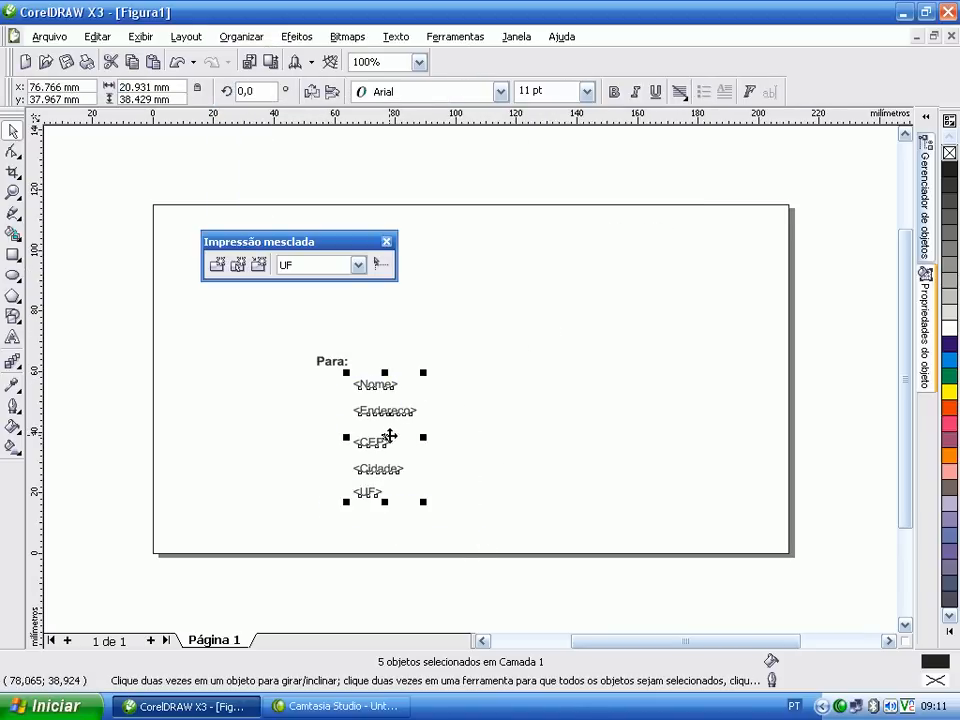
{"action": "left_click_drag", "start_coordinate": [389, 436], "coordinate": [372, 434]}
{"action": "left_click", "coordinate": [461, 441]}
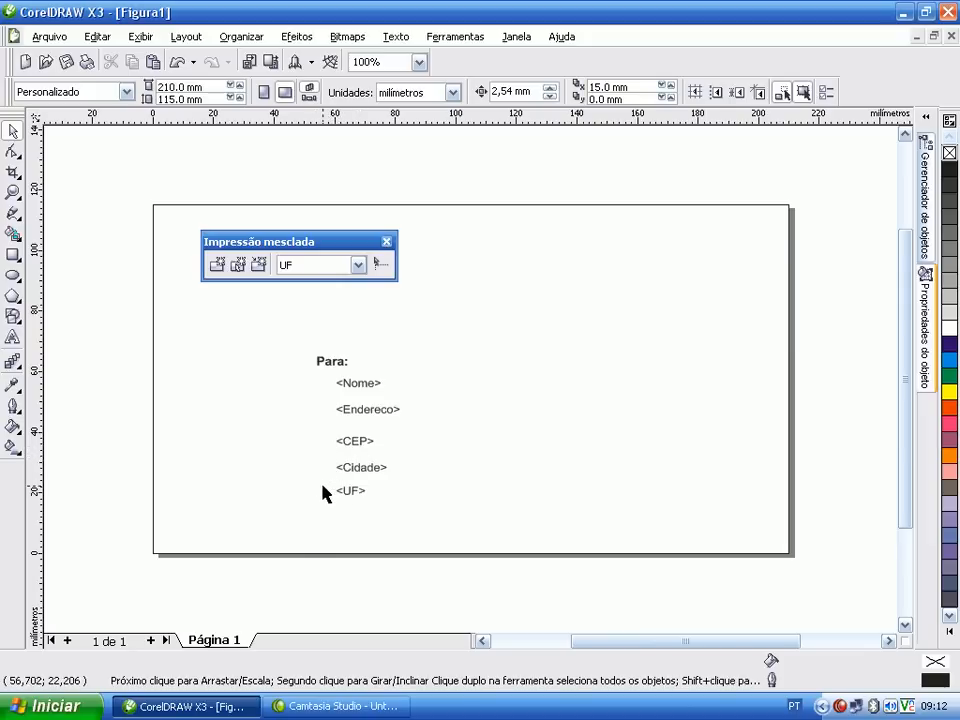
Move the UF field to the right of the Cidade field, level with it and centred at about x = 112 mm.
{"action": "left_click_drag", "start_coordinate": [380, 519], "coordinate": [476, 467]}
{"action": "left_click", "coordinate": [386, 504]}
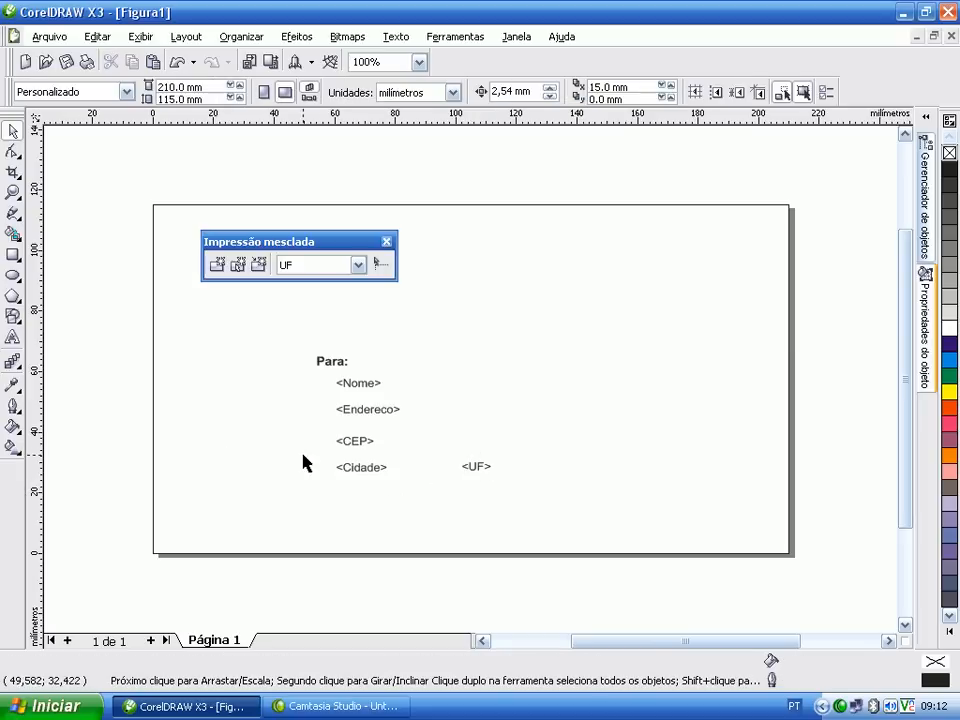
{"action": "left_click", "coordinate": [14, 192]}
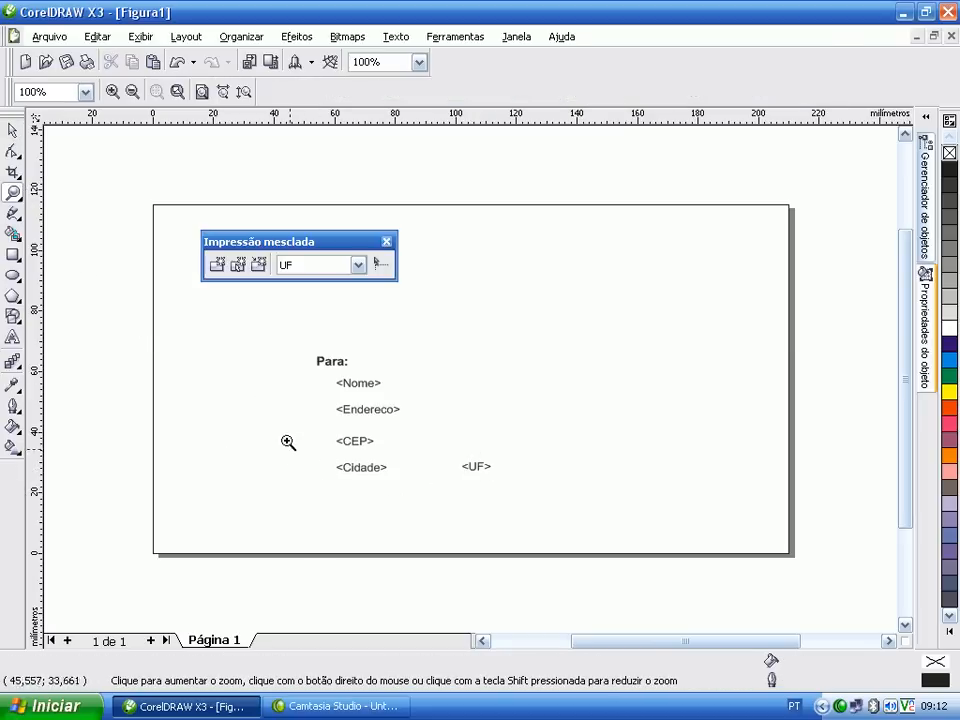
{"action": "left_click_drag", "start_coordinate": [288, 442], "coordinate": [521, 501]}
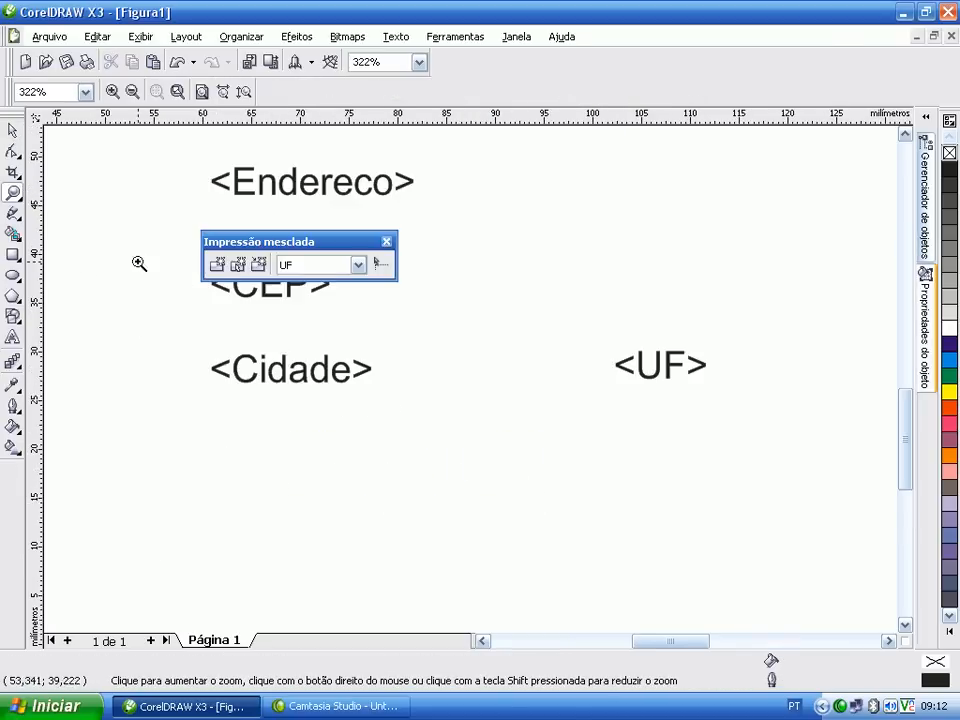
{"action": "left_click", "coordinate": [16, 134]}
{"action": "left_click_drag", "start_coordinate": [674, 367], "coordinate": [725, 370]}
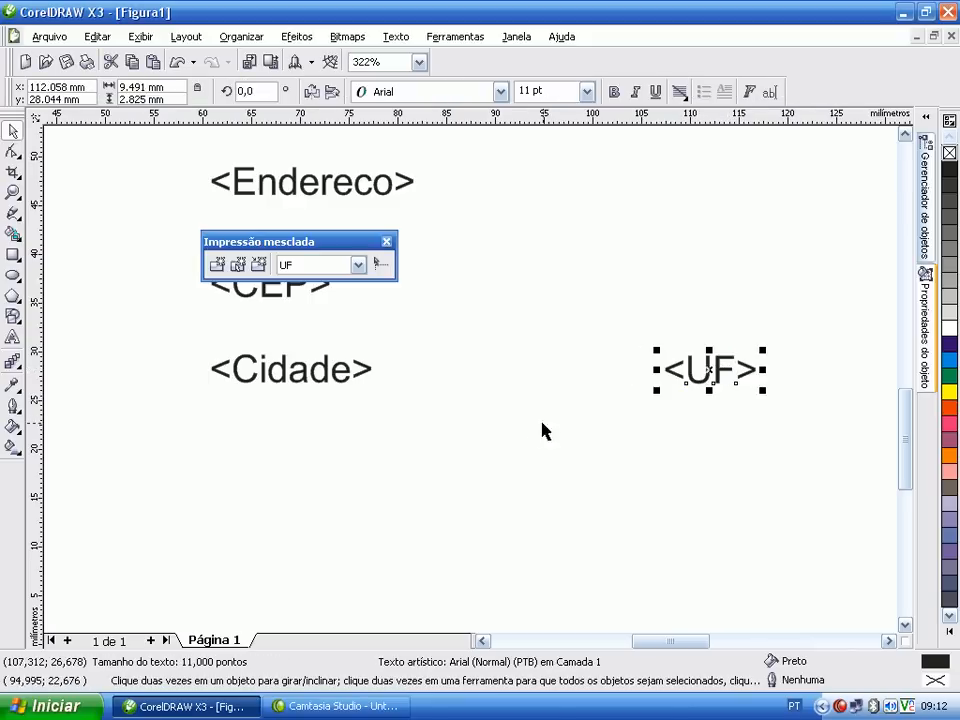
{"action": "left_click", "coordinate": [542, 430]}
Add a "/" as 12 pt artistic text and place it directly in front of the UF field.
{"action": "key", "text": "F8"}
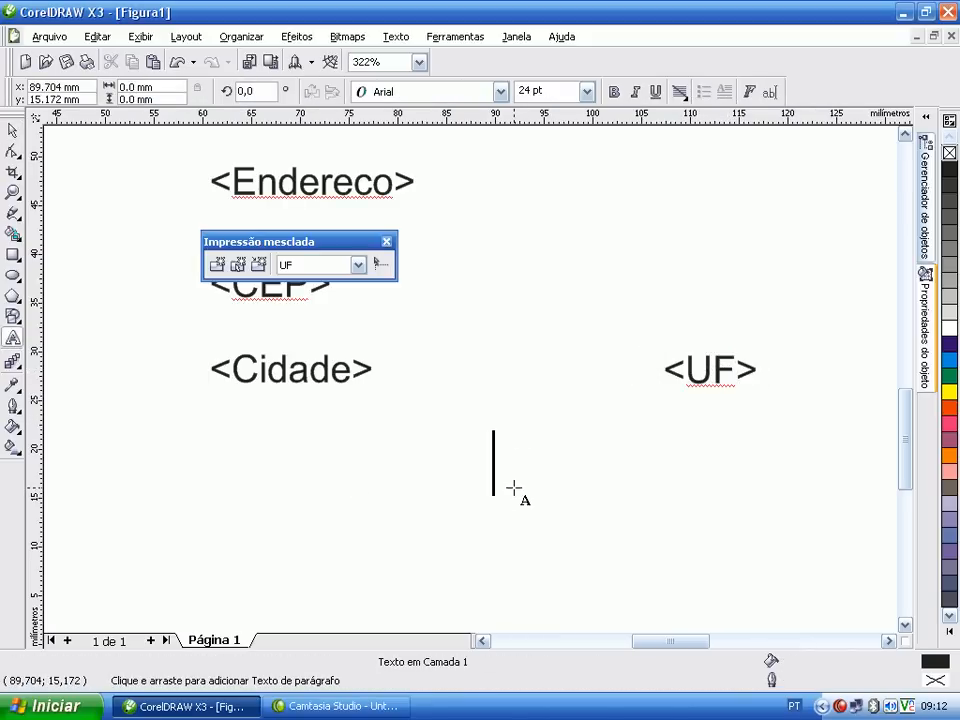
{"action": "type", "text": "/"}
{"action": "key", "text": "ctrl+space"}
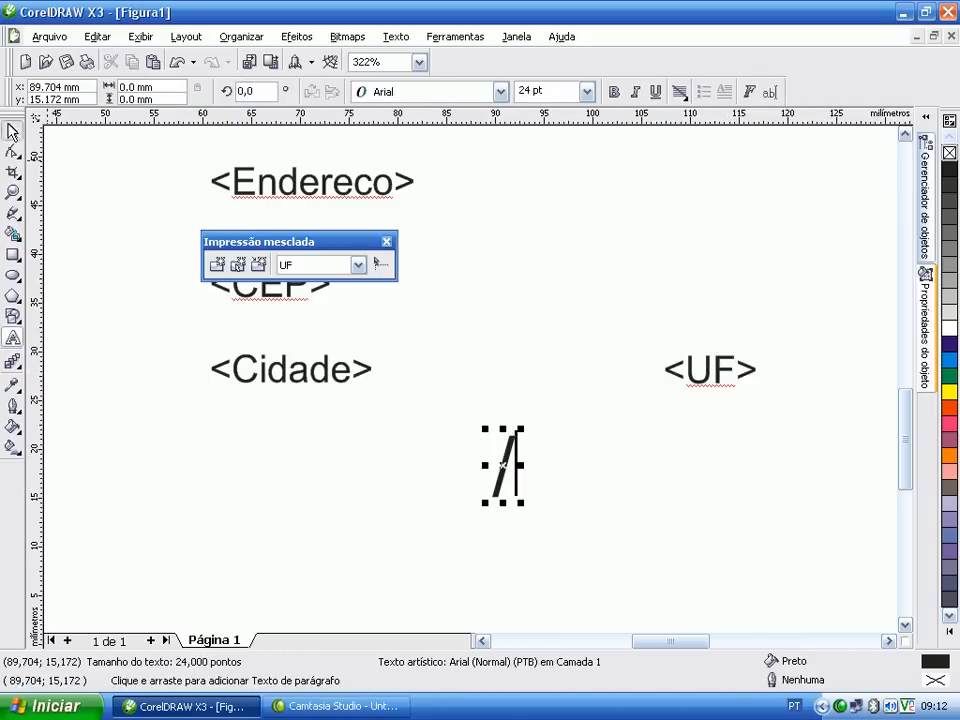
{"action": "left_click", "coordinate": [586, 91]}
{"action": "left_click", "coordinate": [540, 234]}
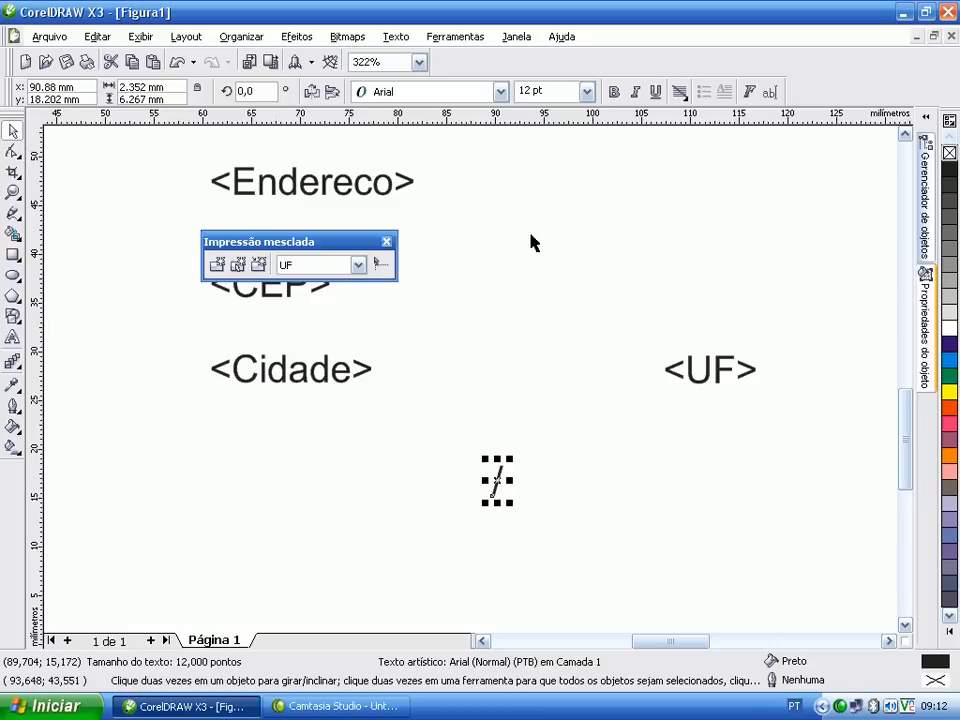
{"action": "left_click", "coordinate": [561, 429]}
{"action": "left_click_drag", "start_coordinate": [497, 485], "coordinate": [651, 370]}
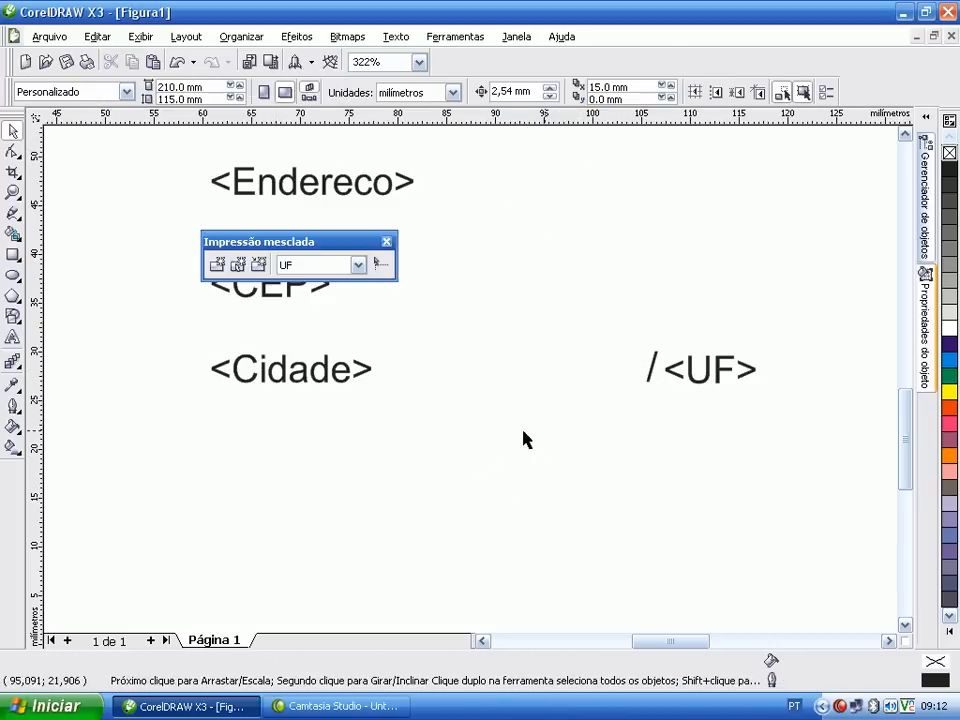
{"action": "left_click", "coordinate": [13, 191]}
{"action": "right_click", "coordinate": [445, 281]}
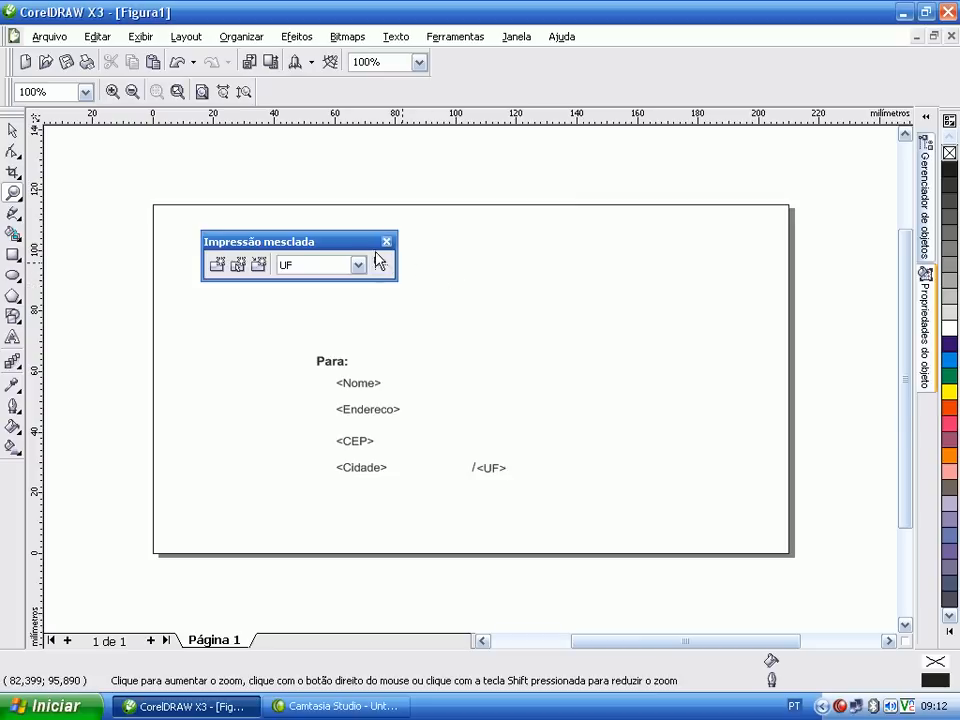
Start the merged print without automatically adjusting the printer's paper orientation, and open its print preview.
{"action": "left_click_drag", "start_coordinate": [363, 244], "coordinate": [290, 188]}
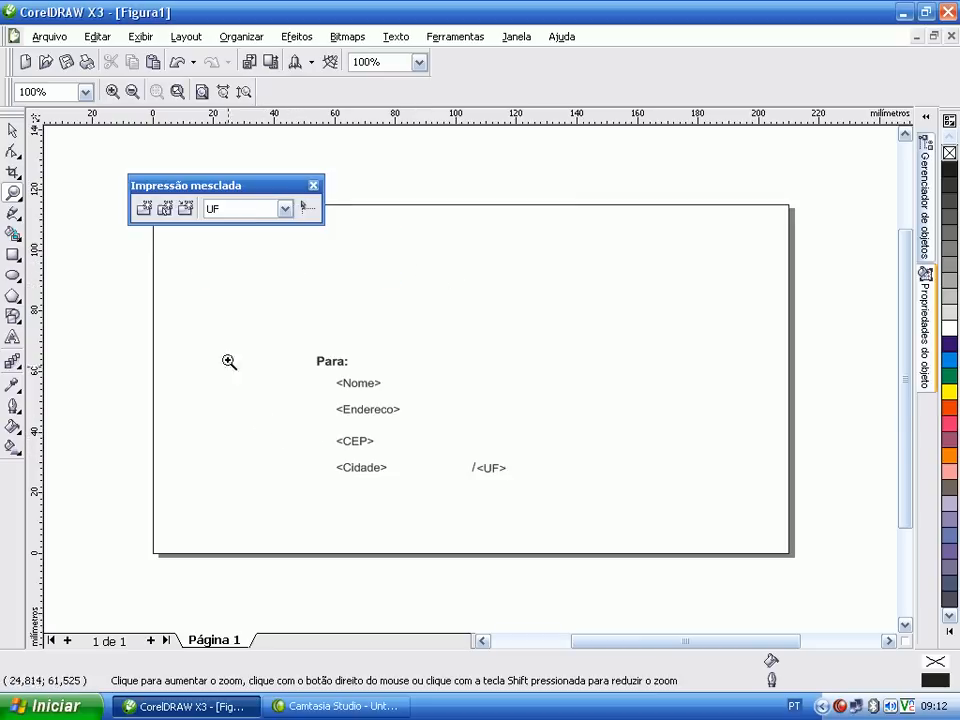
{"action": "left_click", "coordinate": [190, 211]}
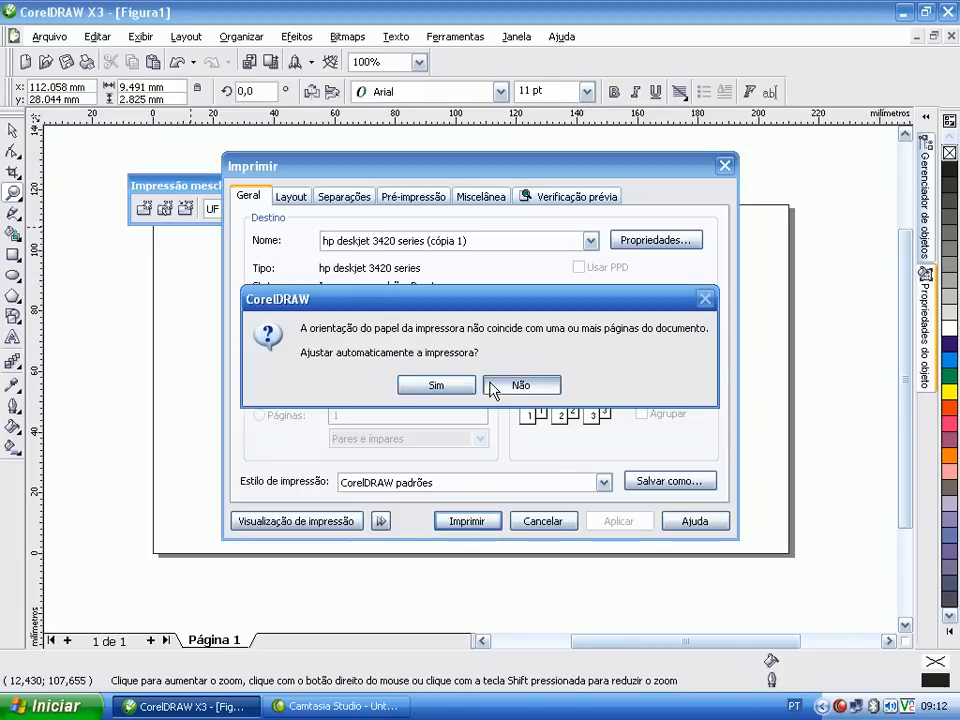
{"action": "left_click", "coordinate": [493, 386]}
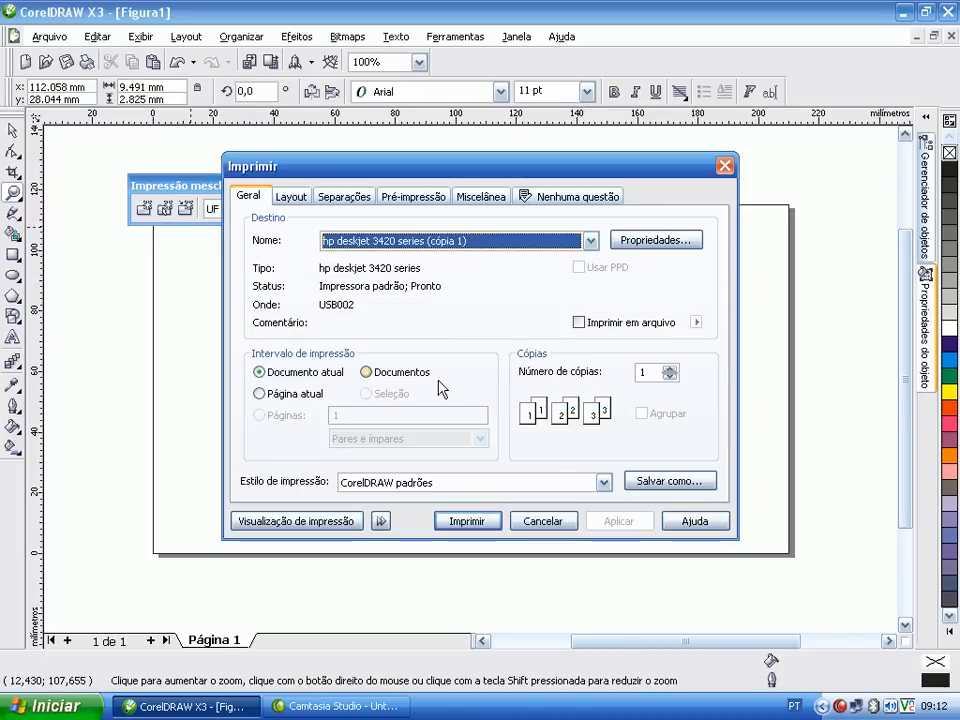
{"action": "left_click", "coordinate": [302, 522]}
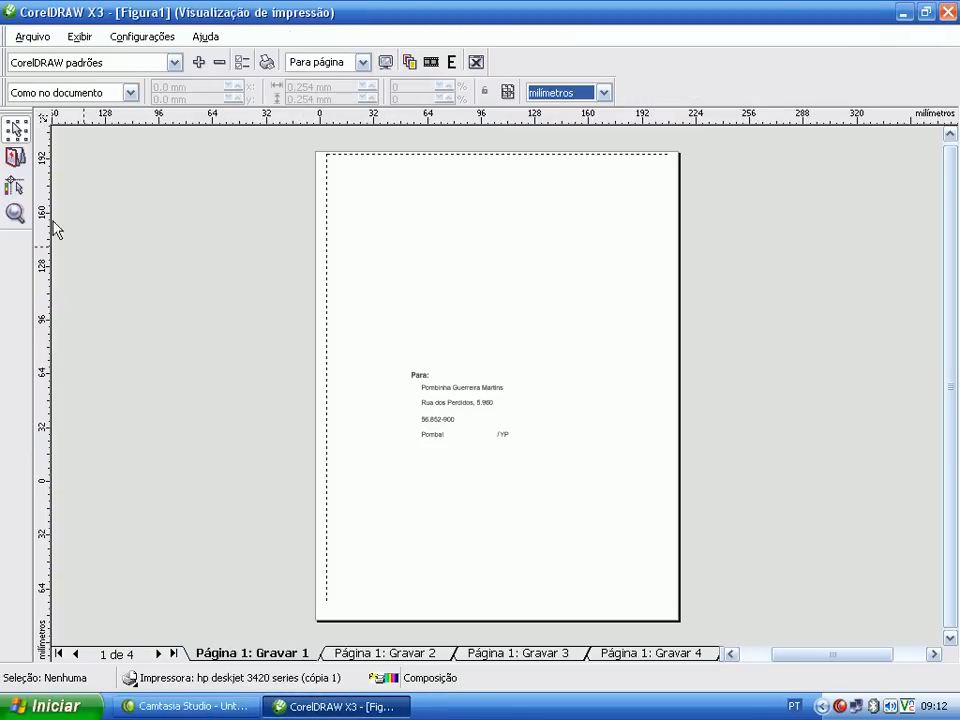
Inspect the recipient block up close on merged records 1 to 4, and return to the drawing without printing, leaving nothing selected.
{"action": "left_click", "coordinate": [16, 212]}
{"action": "left_click_drag", "start_coordinate": [399, 361], "coordinate": [537, 454]}
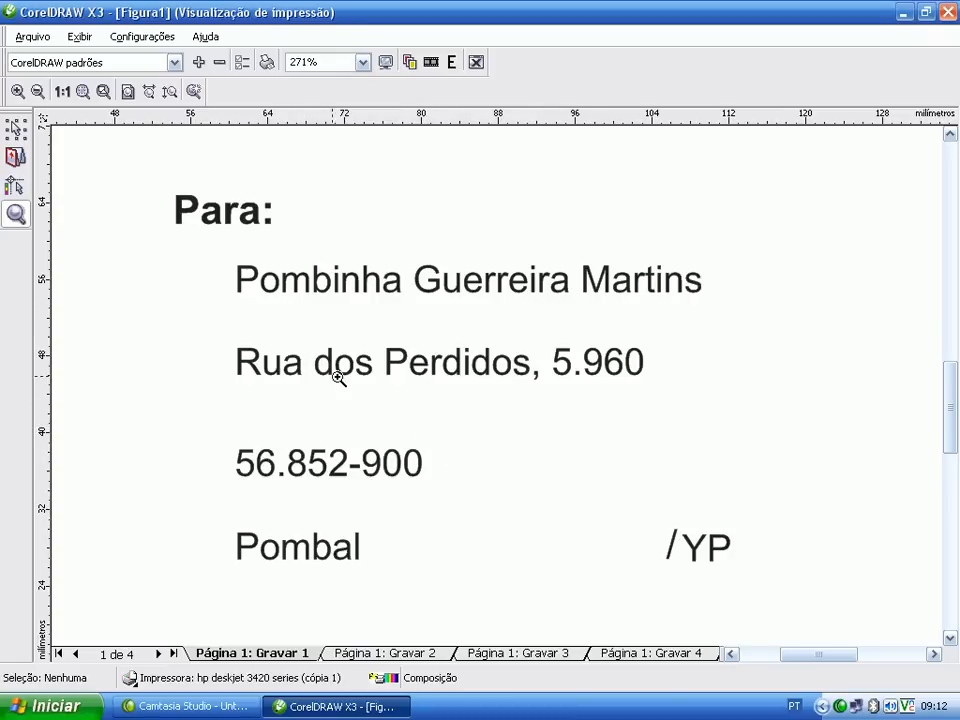
{"action": "left_click", "coordinate": [380, 655]}
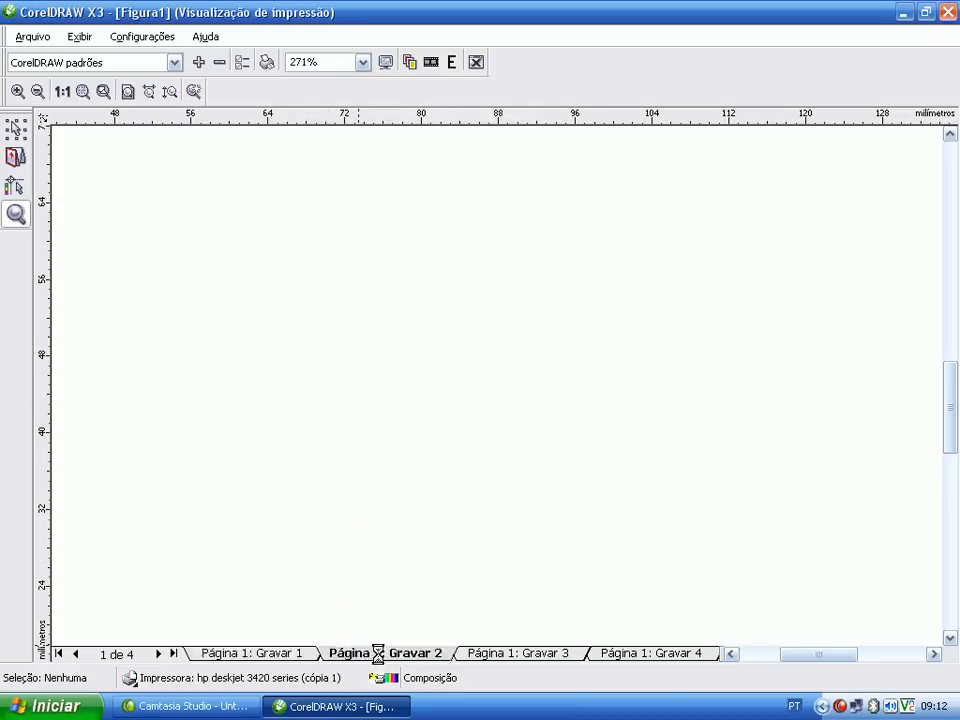
{"action": "left_click", "coordinate": [480, 655]}
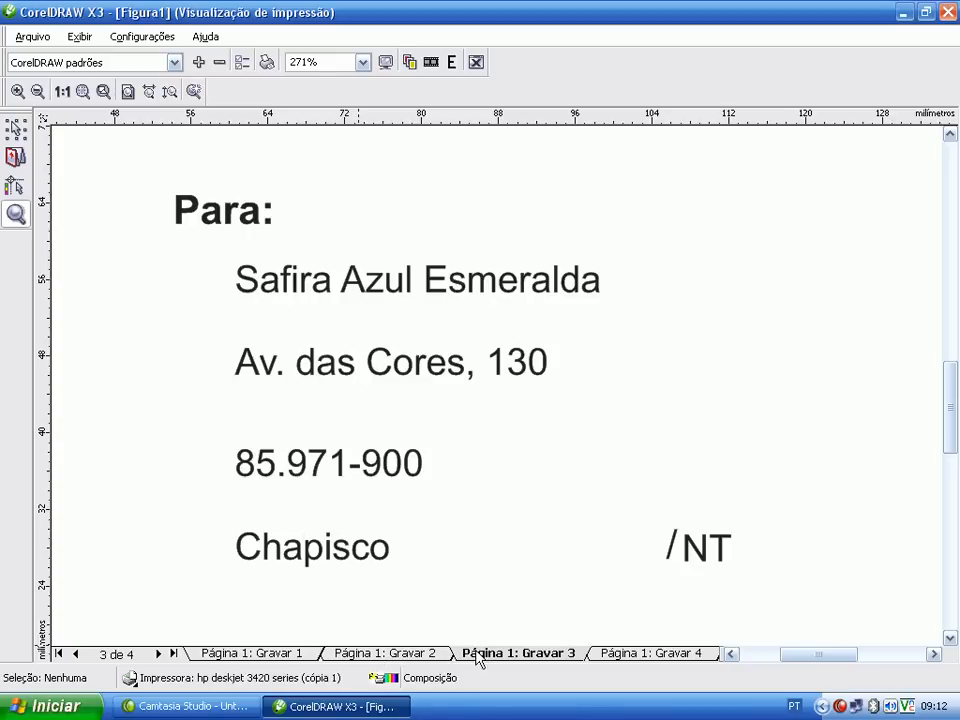
{"action": "left_click", "coordinate": [636, 655]}
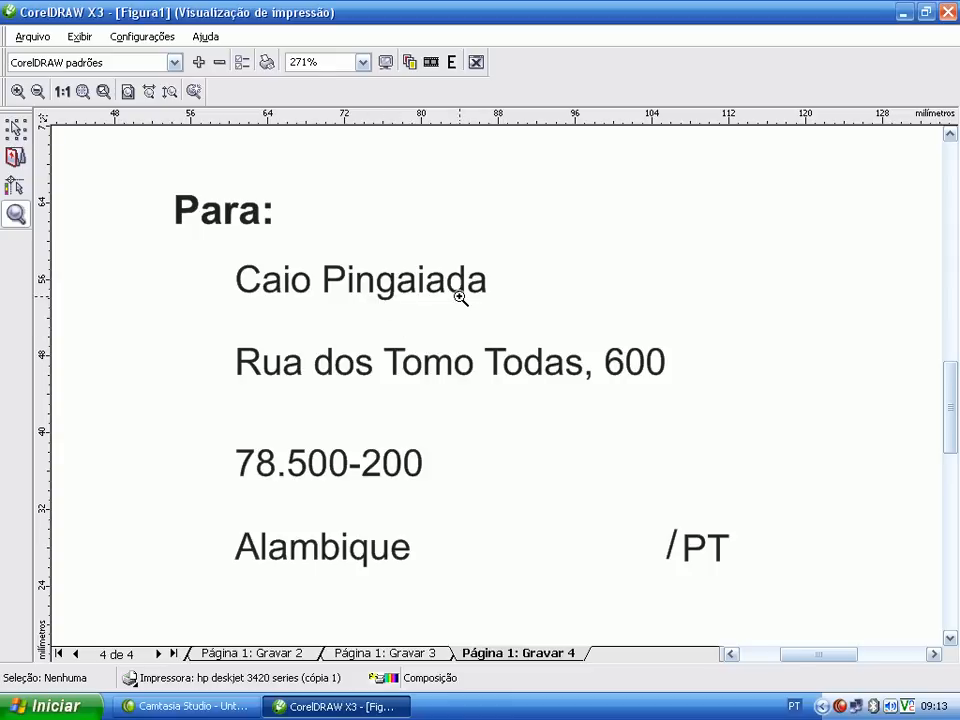
{"action": "left_click", "coordinate": [476, 62]}
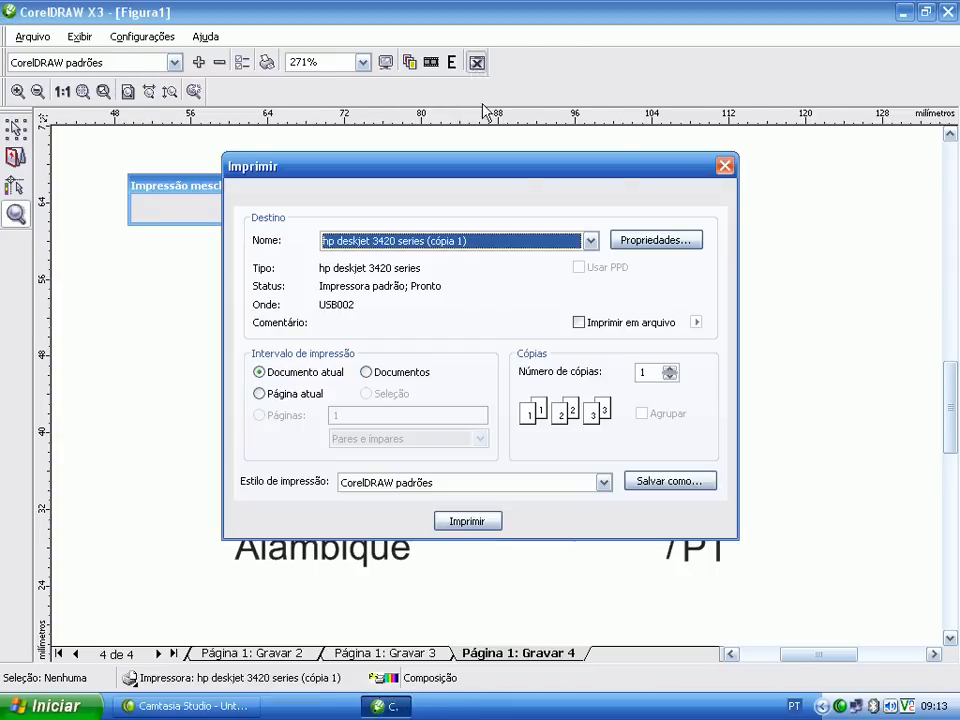
{"action": "left_click", "coordinate": [551, 519]}
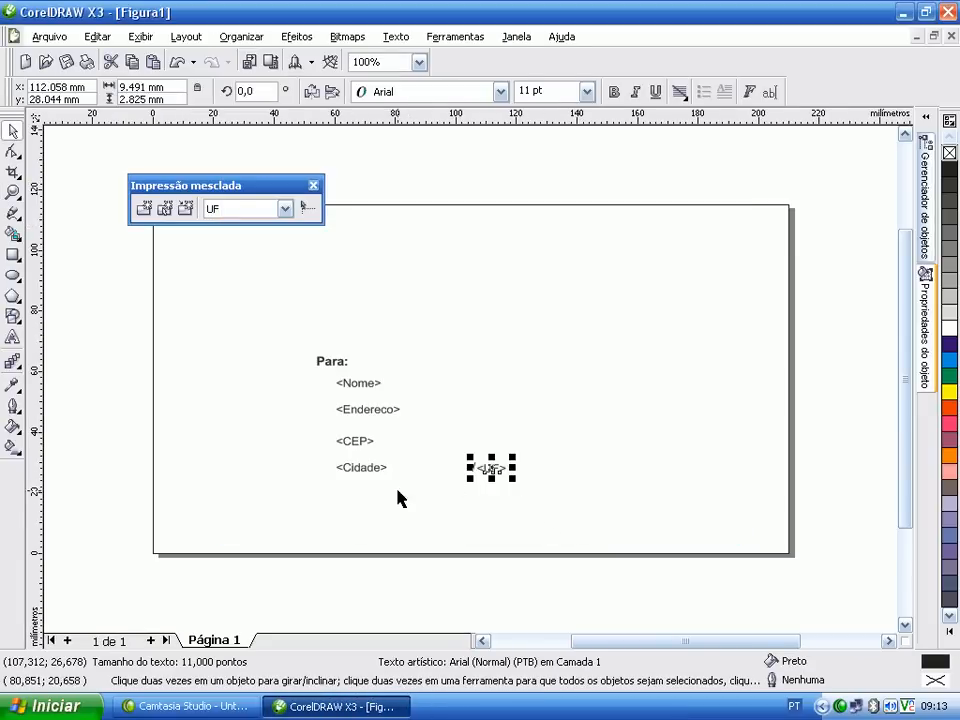
{"action": "left_click", "coordinate": [814, 410]}
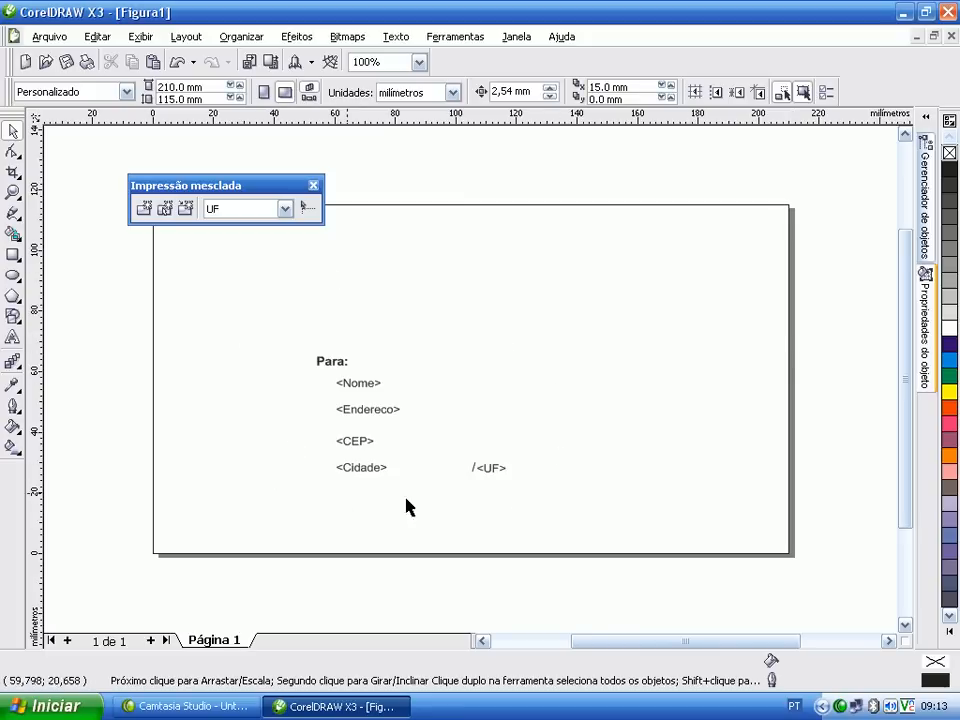